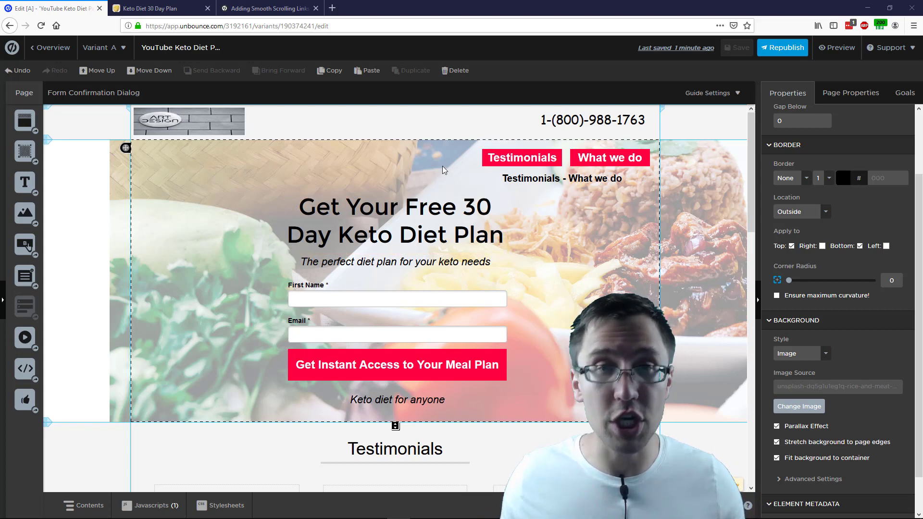
- Glance at the live landing page, then come back to the editor canvas
left_click(153, 8)
left_click(35, 5)
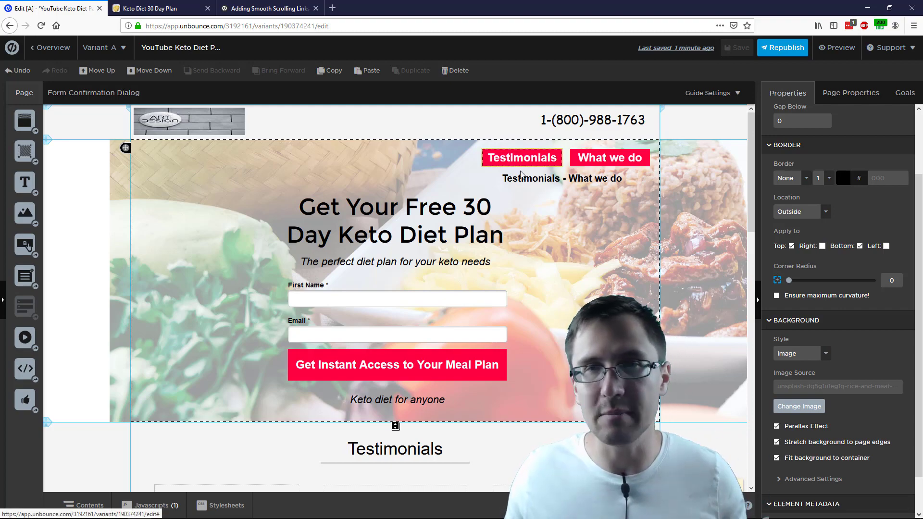
scroll(521, 210, "down", 3)
scroll(521, 211, "up", 3)
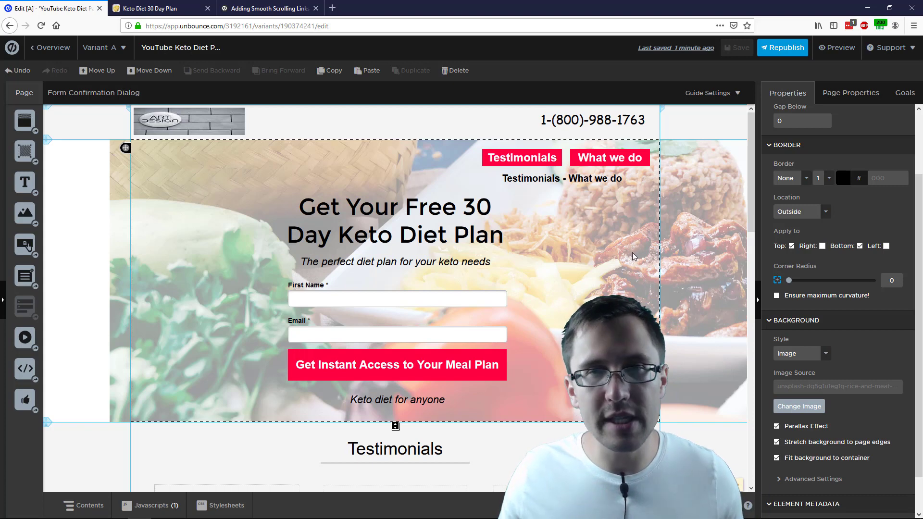
scroll(622, 253, "down", 2)
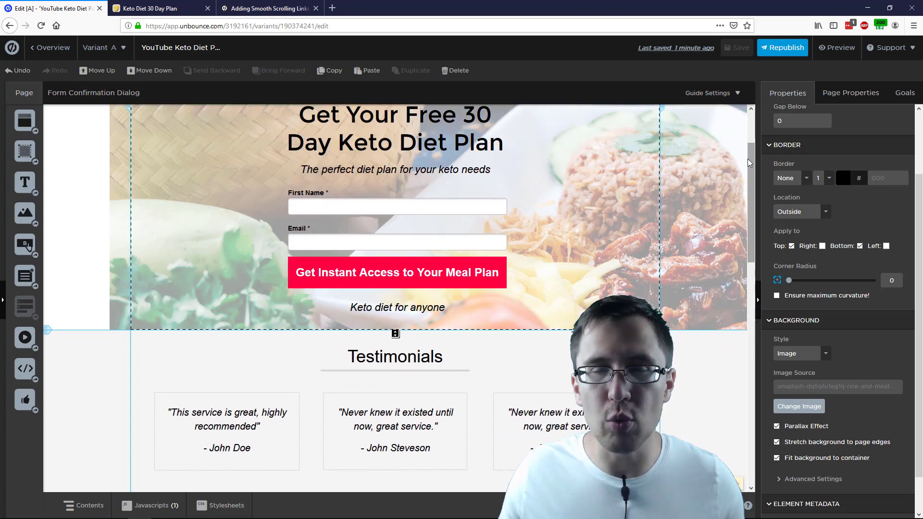
scroll(604, 178, "up", 2)
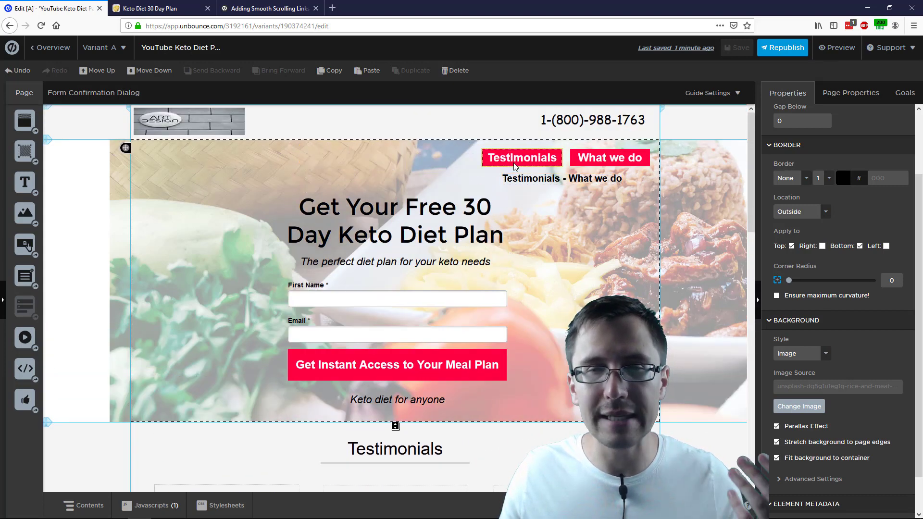
- Select the Testimonials section and highlight its element ID #lp-pom-block-13 for copying
left_click_drag(752, 126, 747, 232)
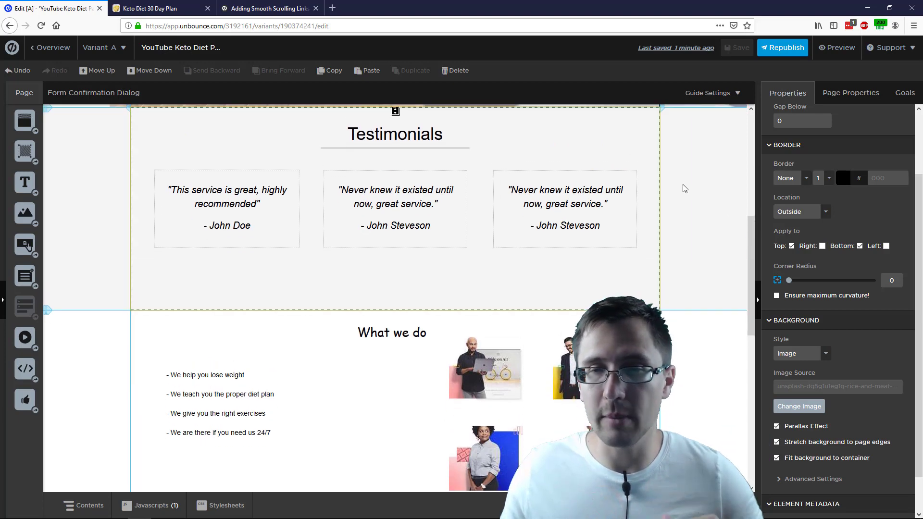
left_click(634, 134)
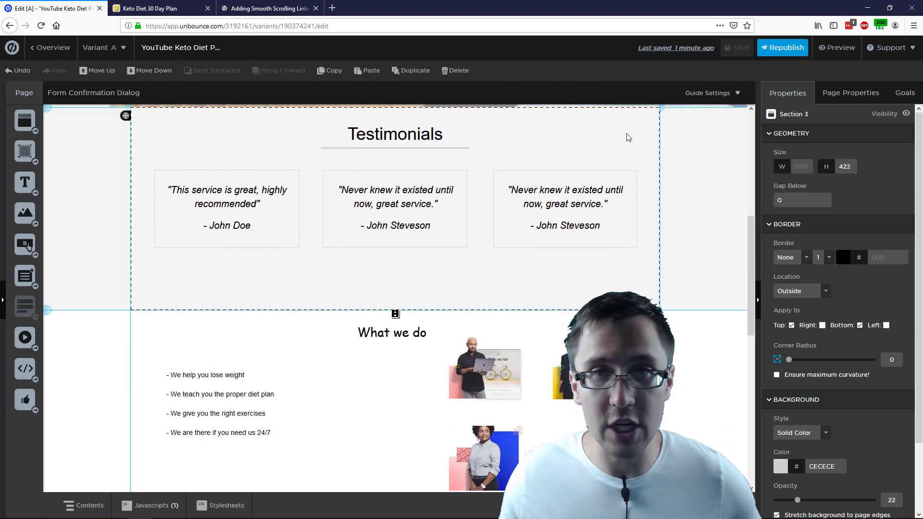
scroll(856, 381, "down", 3)
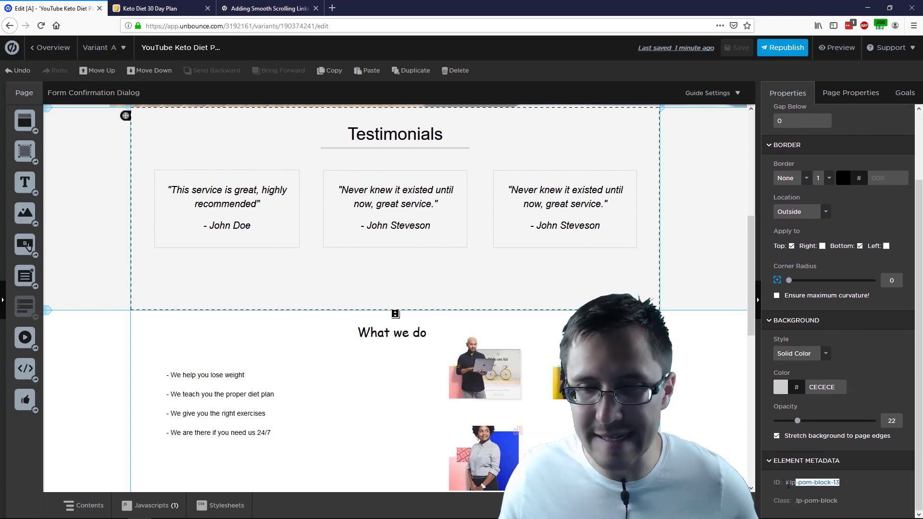
left_click_drag(839, 483, 786, 483)
key("ctrl+c")
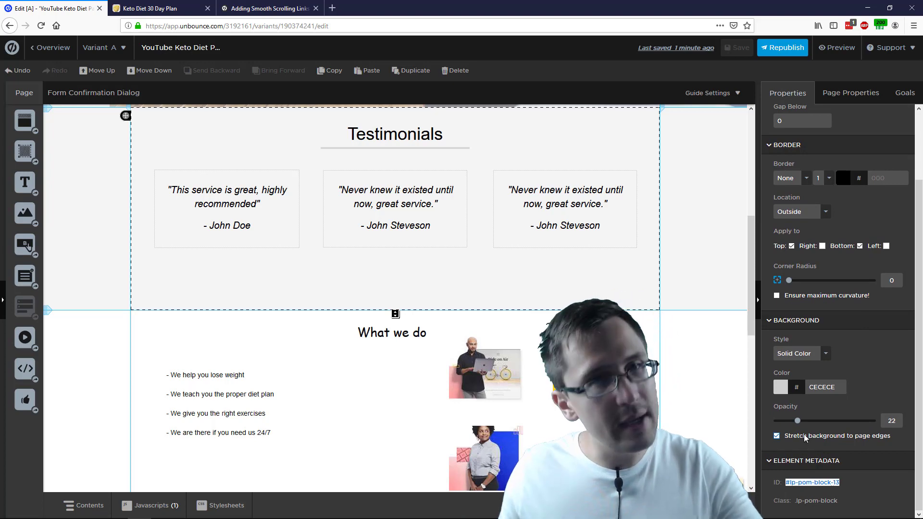
scroll(669, 348, "up", 5)
scroll(667, 346, "up", 1)
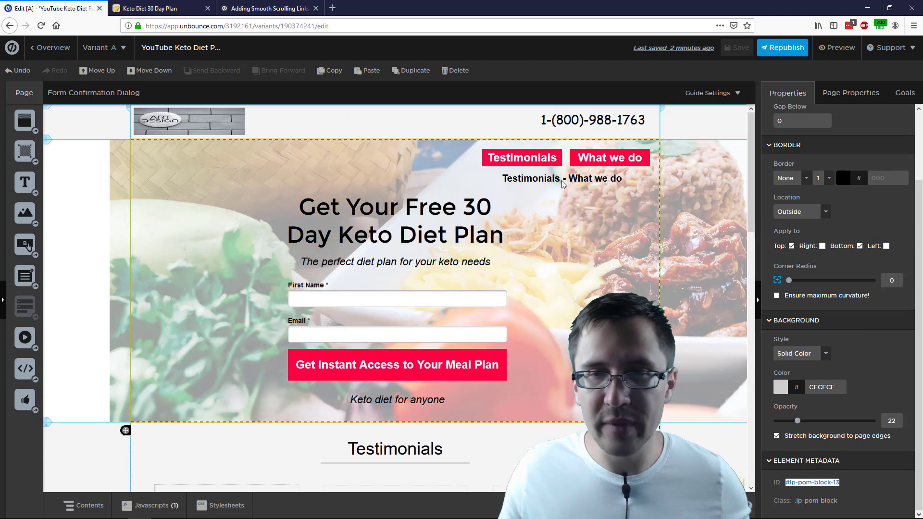
- Paste #lp-pom-block-13 as the Testimonials button's URL, keeping the Go to URL action
left_click(528, 161)
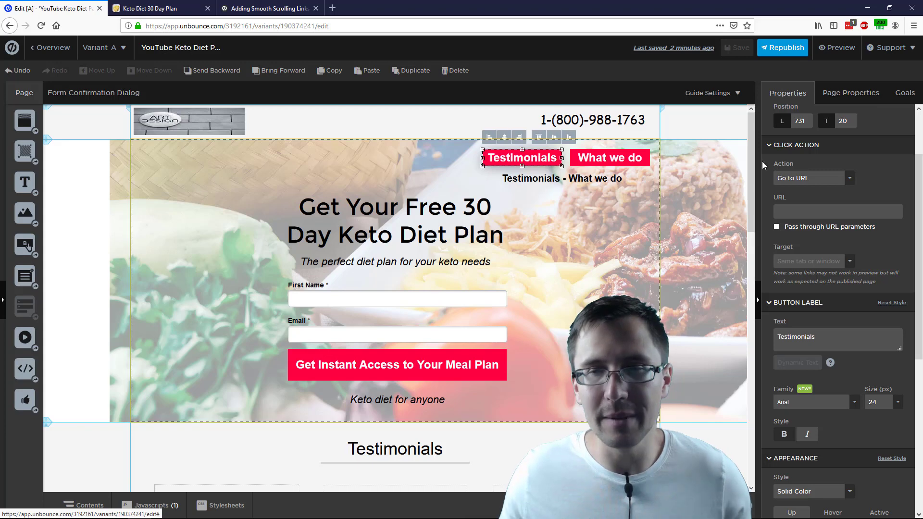
left_click(797, 209)
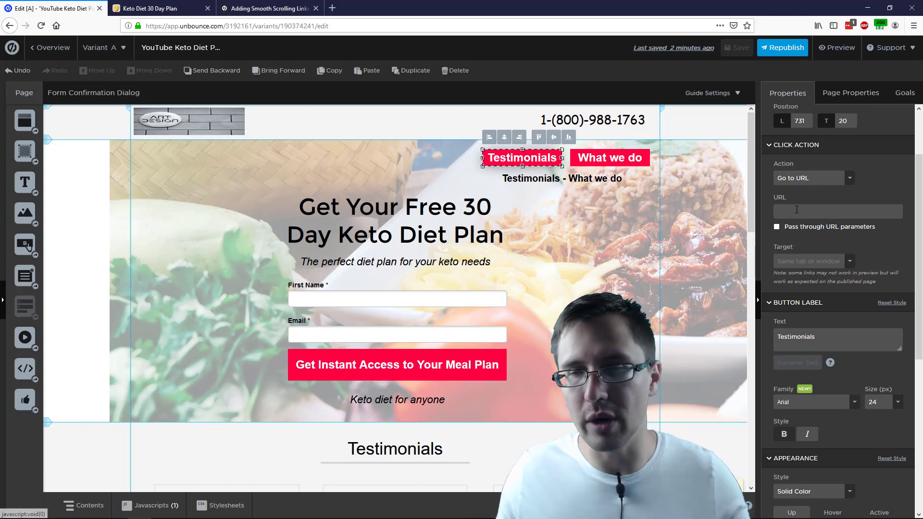
key("ctrl+v")
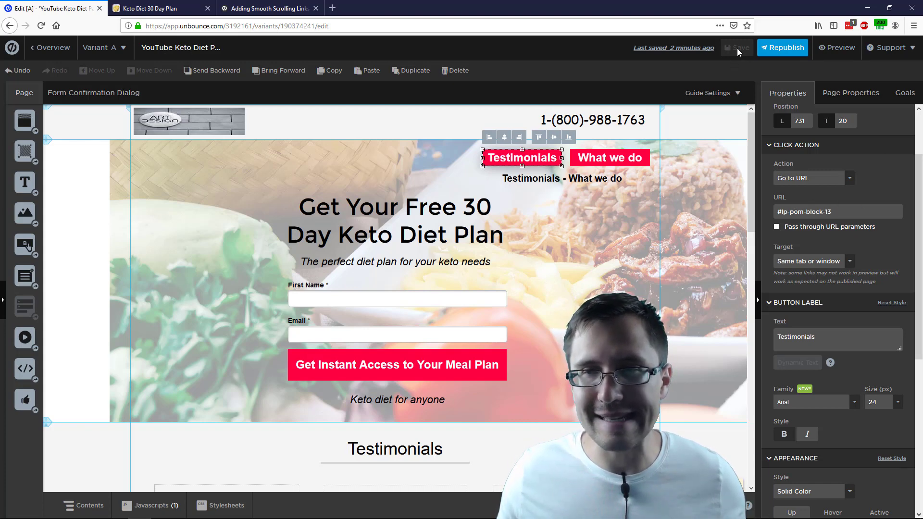
left_click(711, 184)
left_click(561, 159)
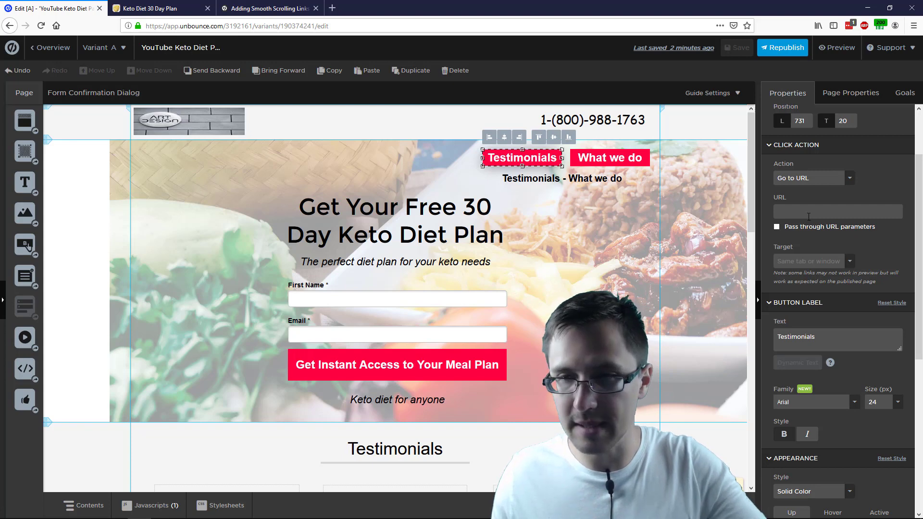
left_click(822, 179)
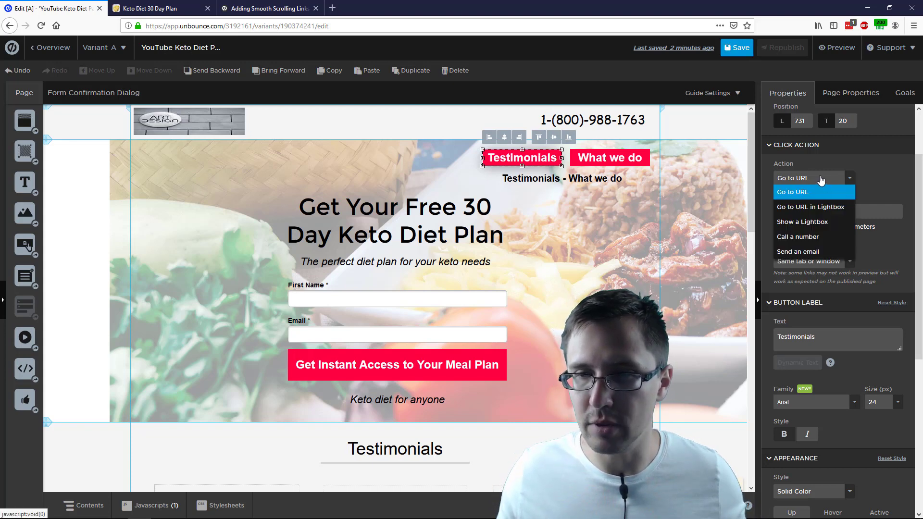
left_click(866, 175)
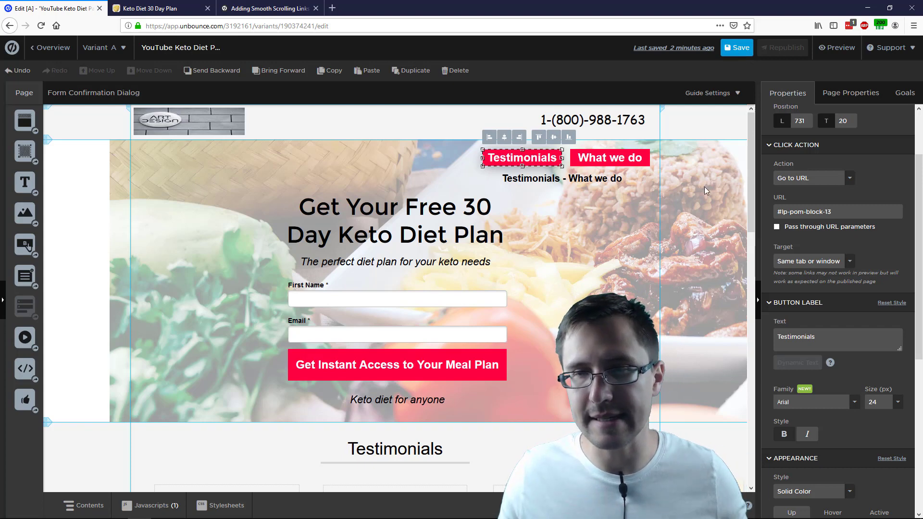
left_click(610, 163)
left_click(533, 157)
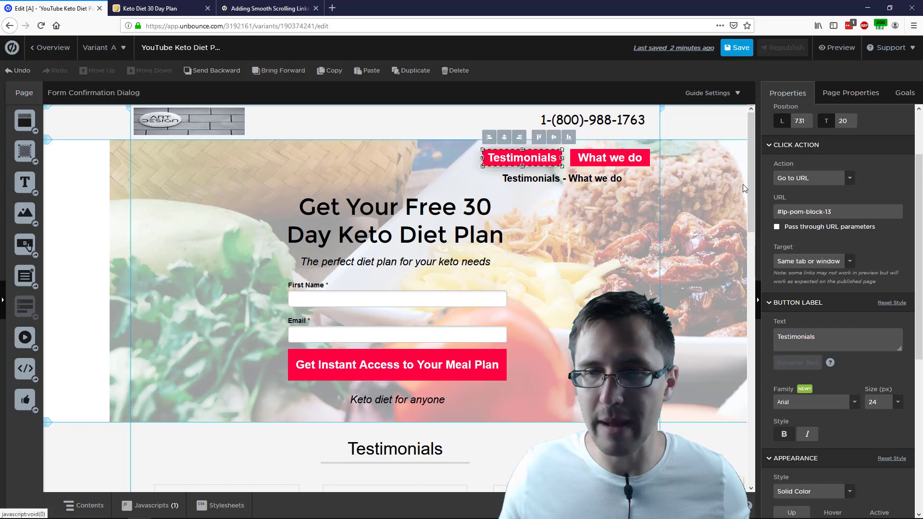
left_click(646, 162)
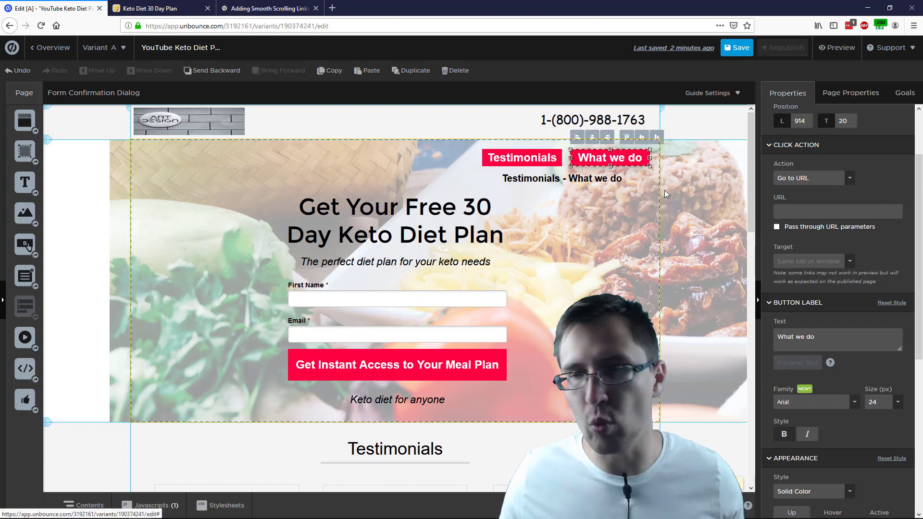
- Select the What we do section and highlight its element ID #lp-pom-block-38
scroll(693, 215, "down", 7)
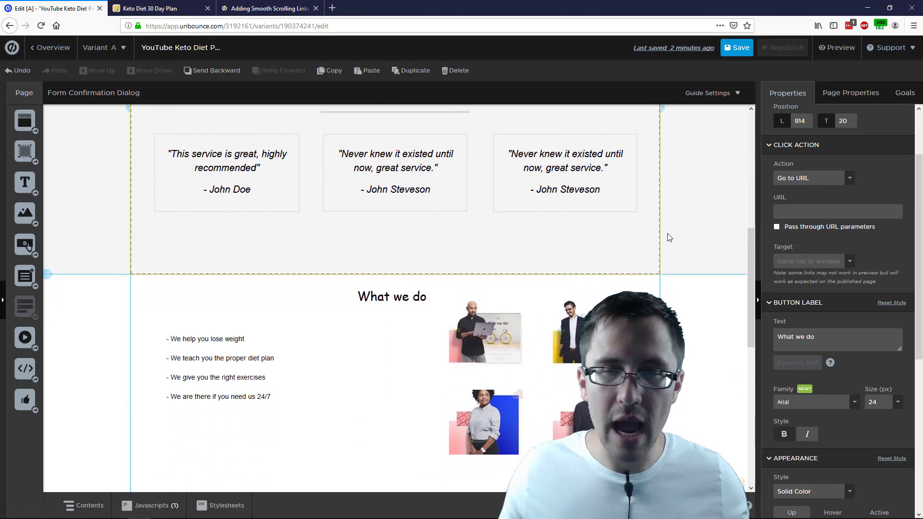
scroll(668, 237, "down", 3)
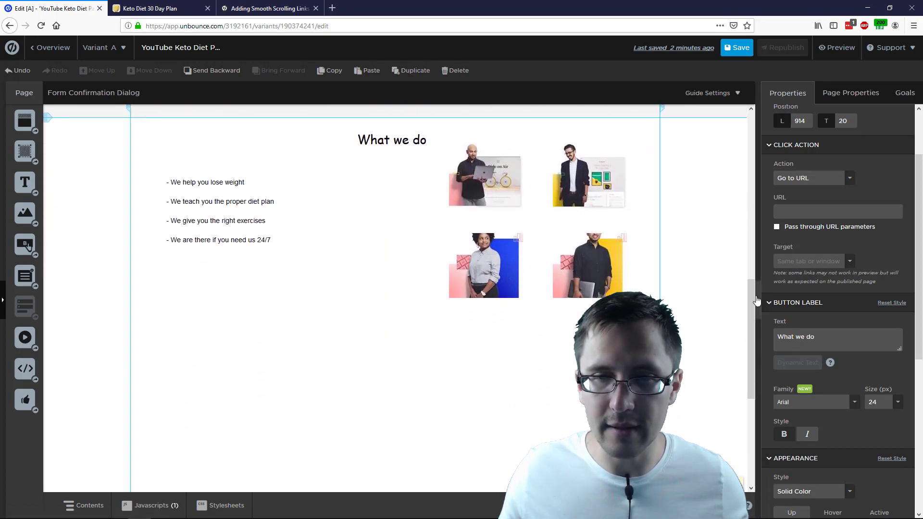
left_click(756, 300)
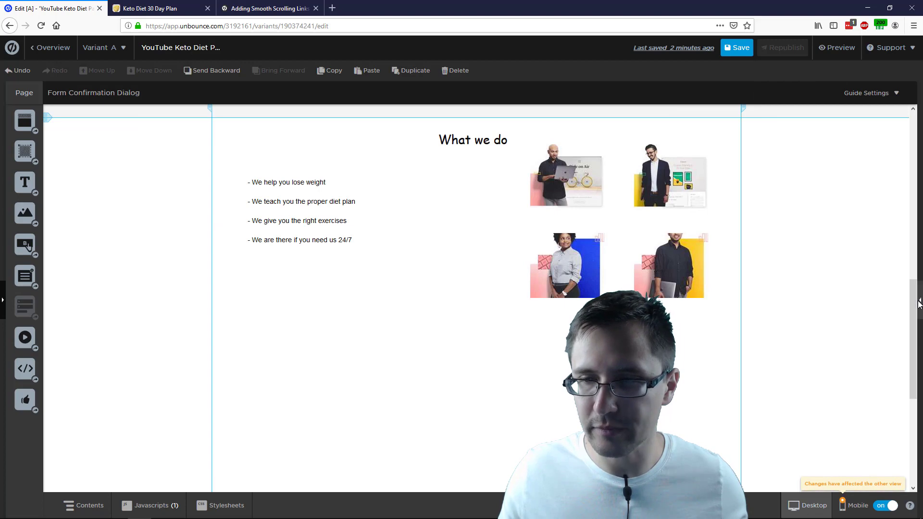
left_click(918, 302)
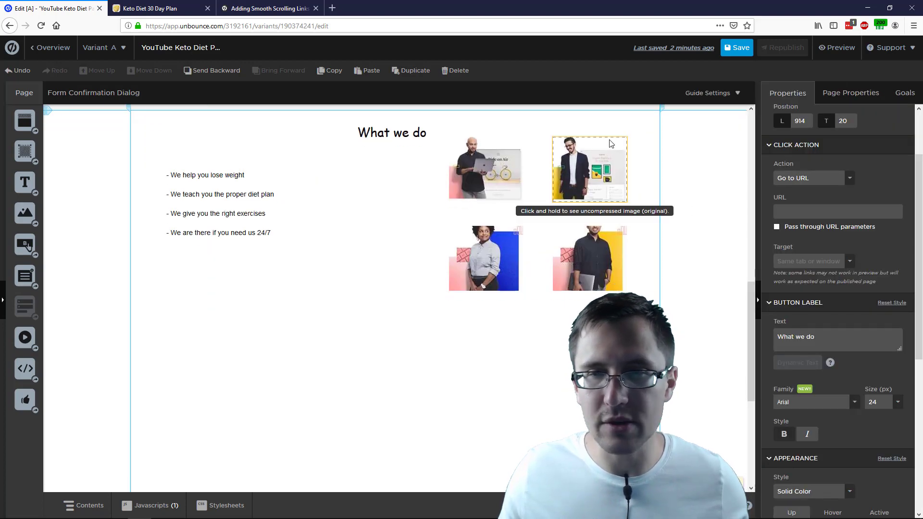
left_click(712, 231)
scroll(856, 441, "down", 2)
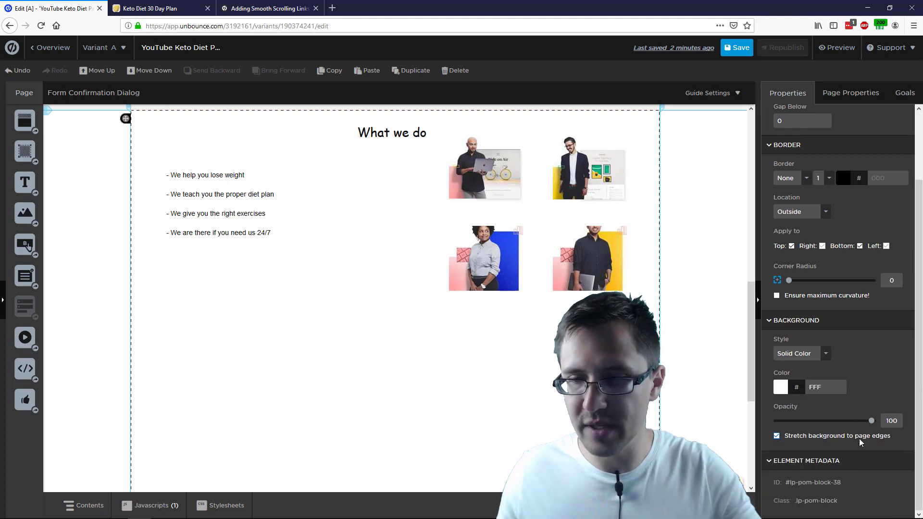
left_click_drag(843, 484, 784, 482)
key("ctrl+c")
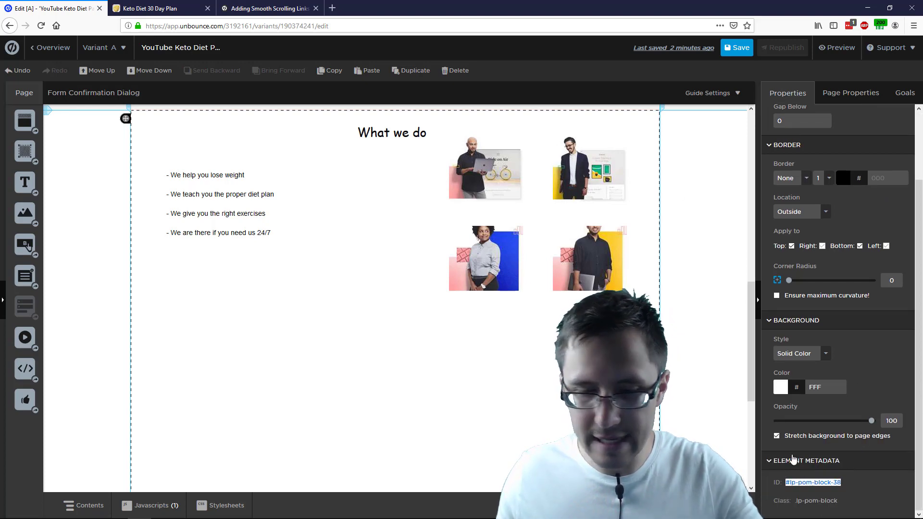
scroll(522, 296, "up", 10)
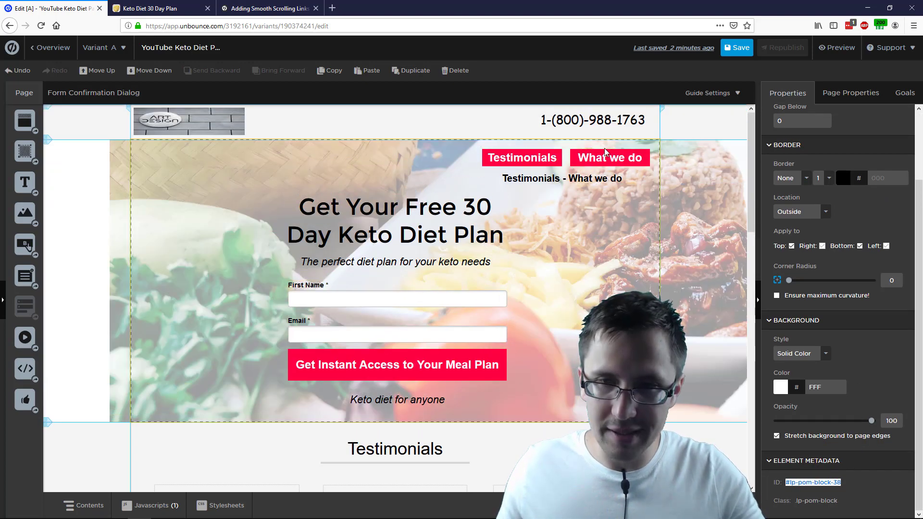
- Link the What we do button to #lp-pom-block-38 via Go to URL and save
left_click(606, 160)
left_click(813, 211)
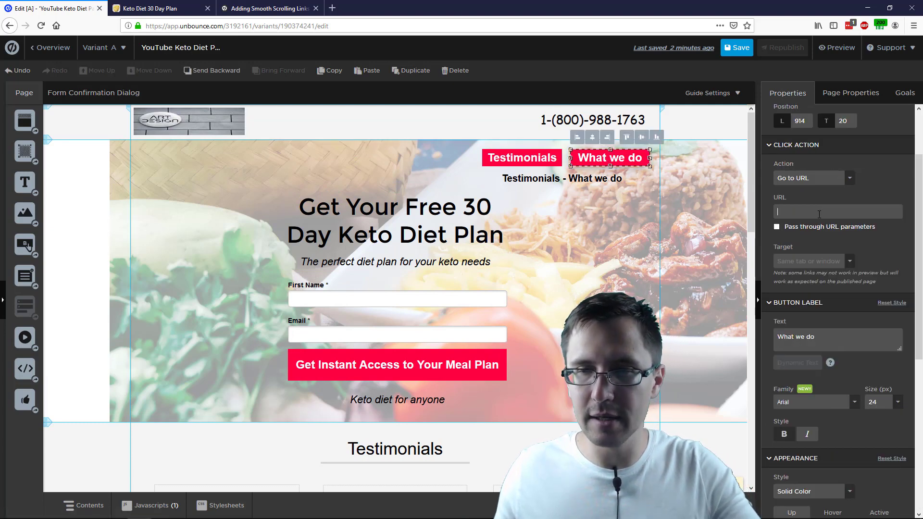
key("ctrl+v")
left_click(850, 178)
left_click(888, 175)
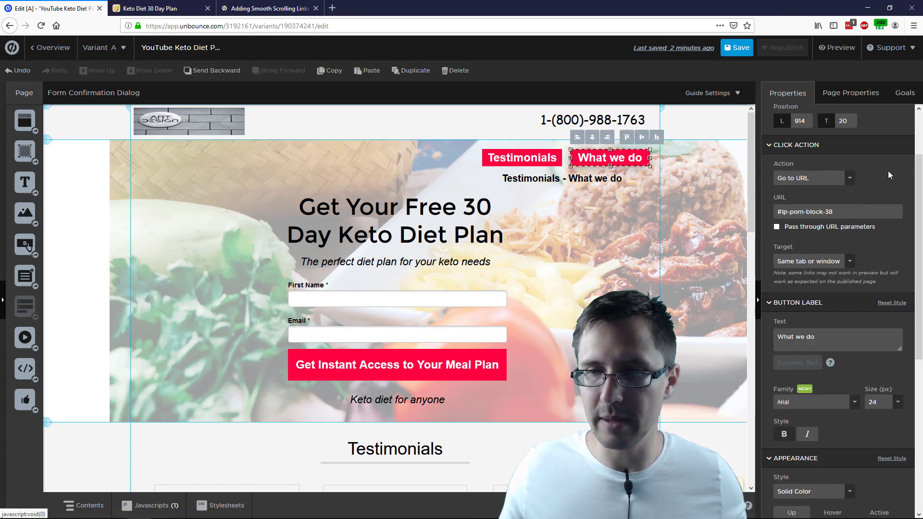
left_click(533, 159)
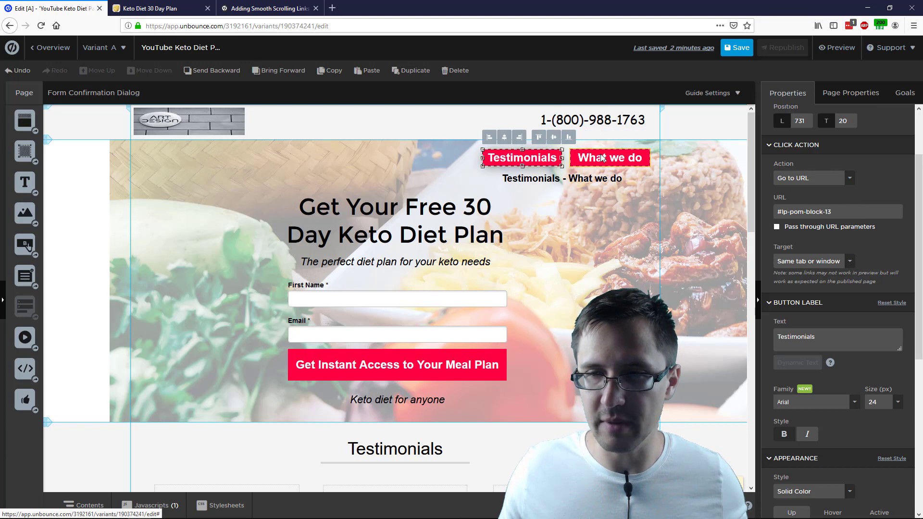
left_click(609, 158)
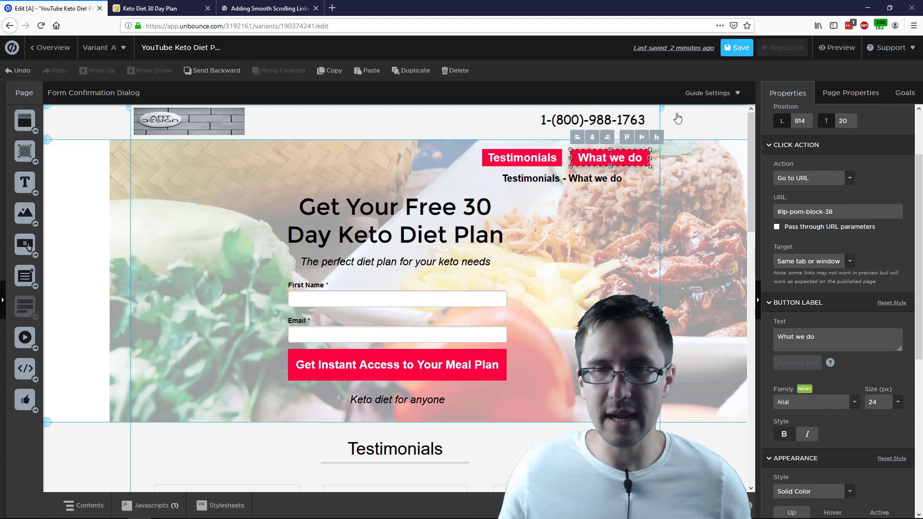
left_click(737, 47)
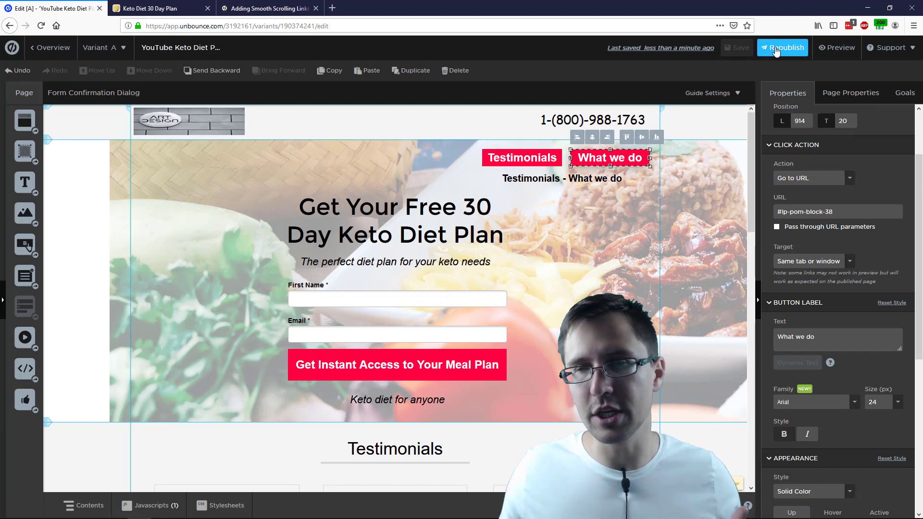
- Republish the keto page, dismiss the changes-are-live notice, and switch to the live tab
left_click(783, 47)
left_click(555, 385)
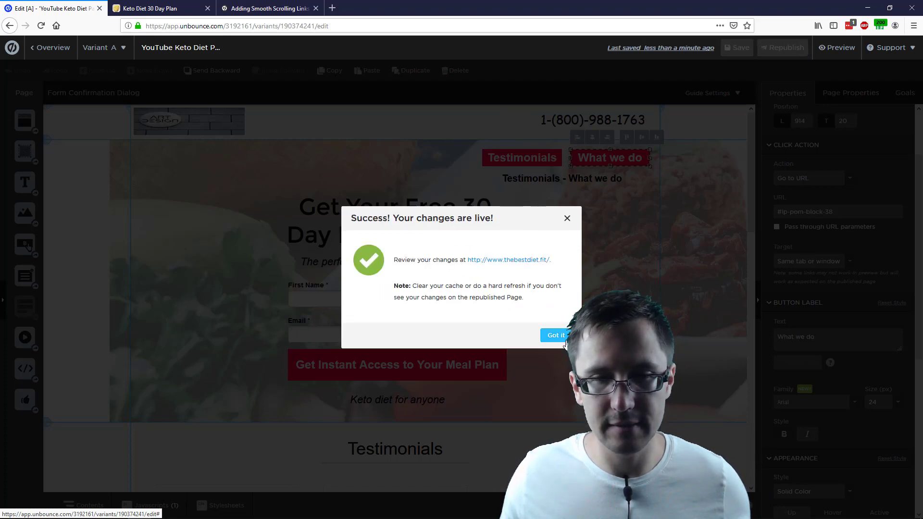
left_click(556, 333)
left_click(150, 8)
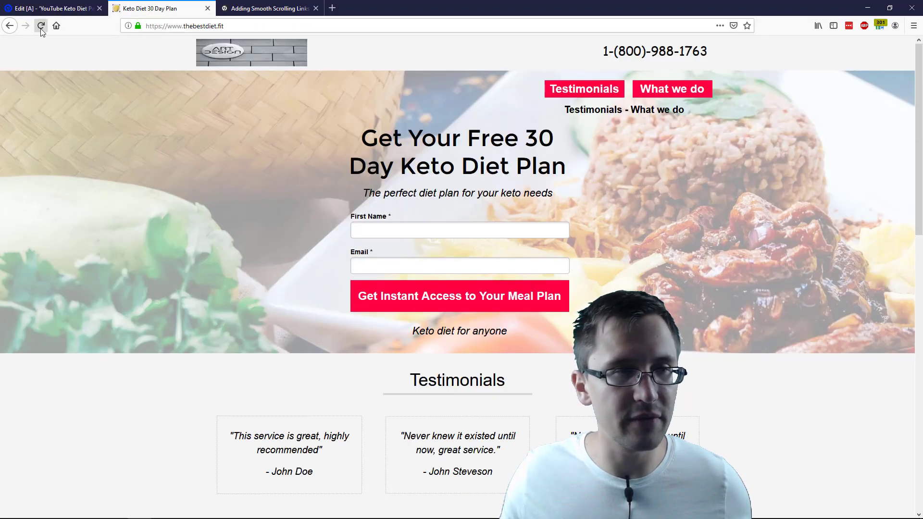
- Reload the live page and test the Testimonials and What we do buttons' scrolling
left_click(41, 27)
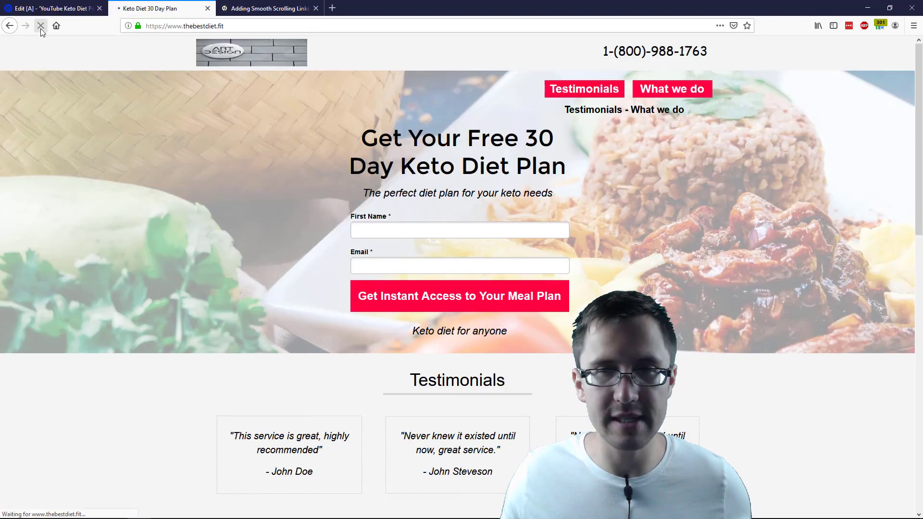
left_click(569, 90)
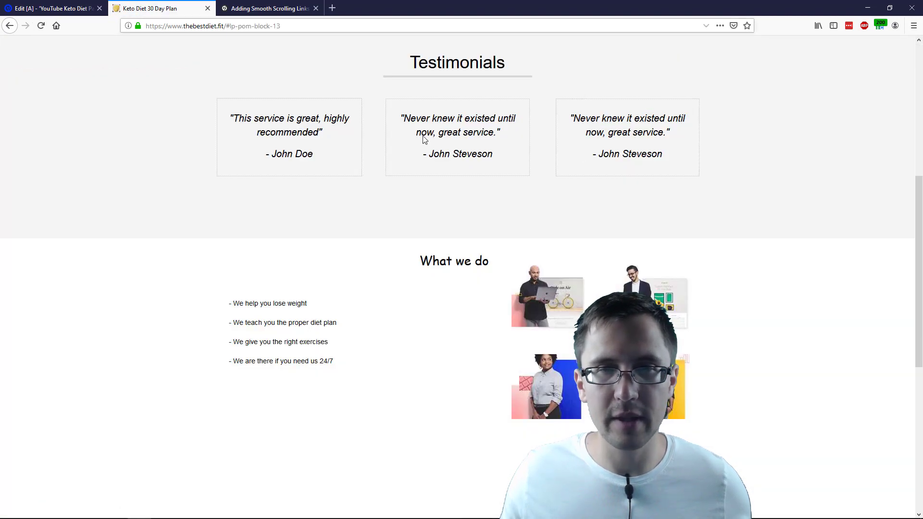
scroll(579, 151, "up", 6)
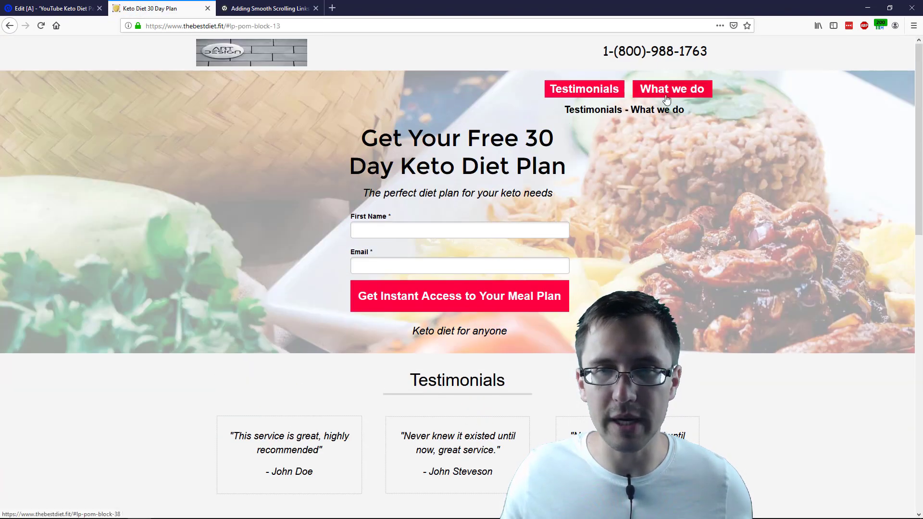
left_click(667, 99)
scroll(418, 168, "up", 6)
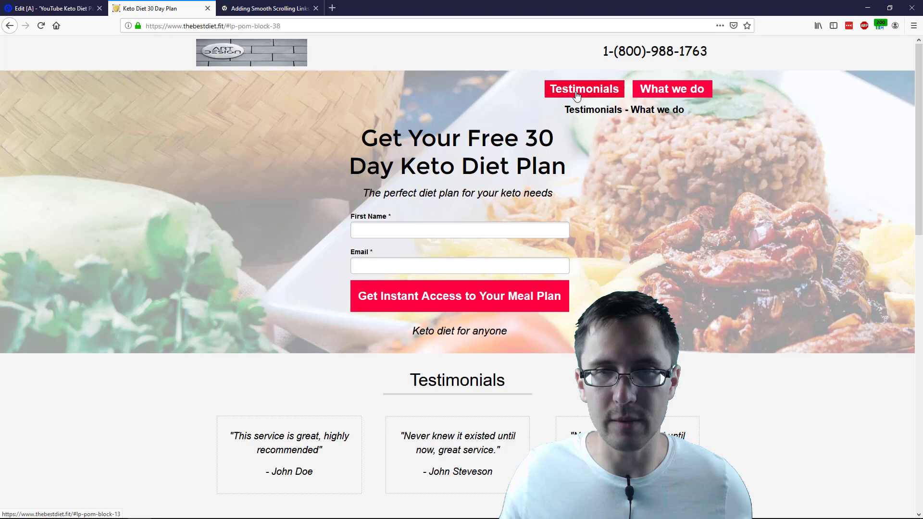
left_click(574, 88)
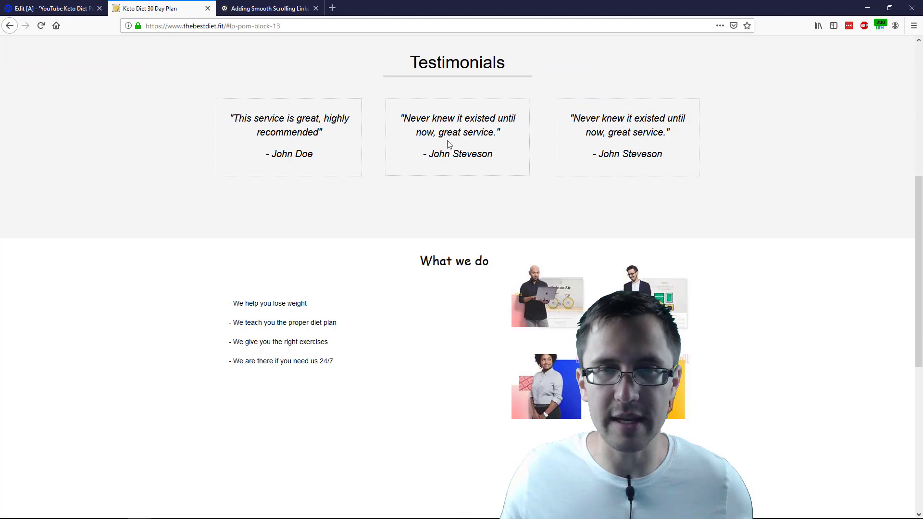
scroll(447, 145, "up", 6)
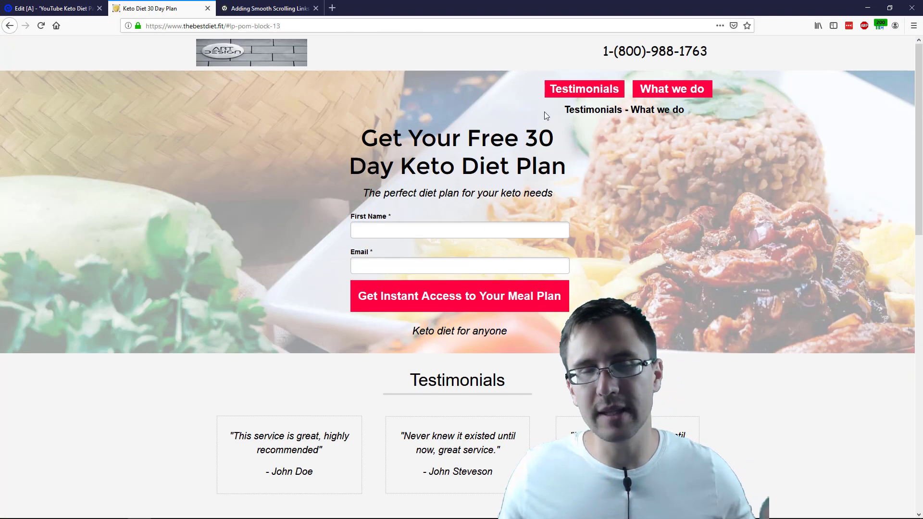
scroll(543, 112, "down", 6)
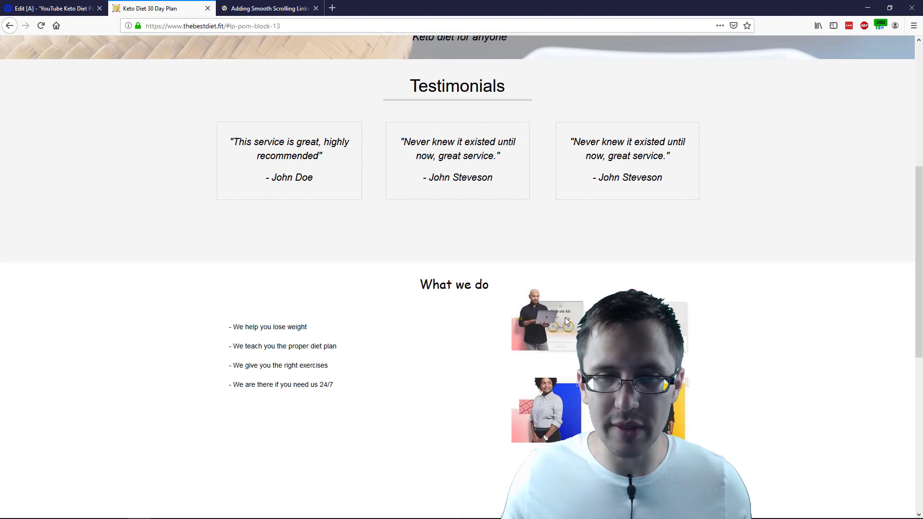
scroll(518, 296, "up", 6)
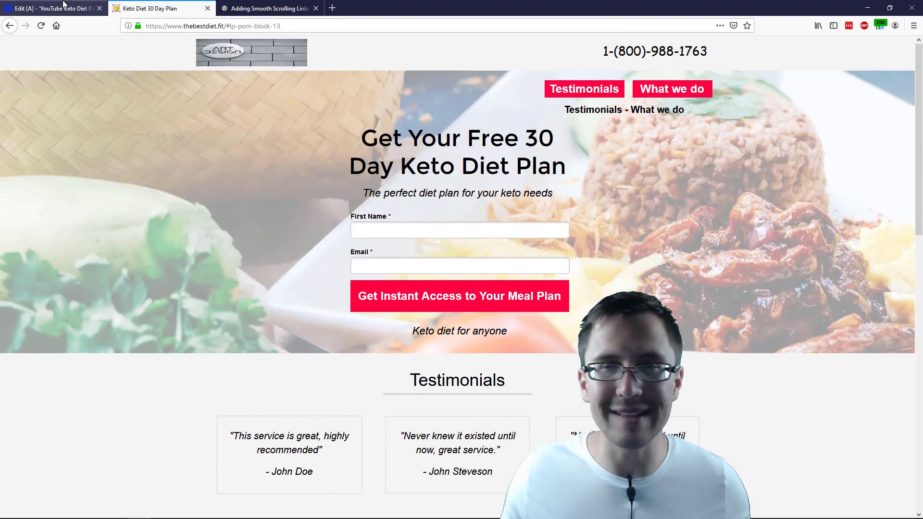
left_click(63, 6)
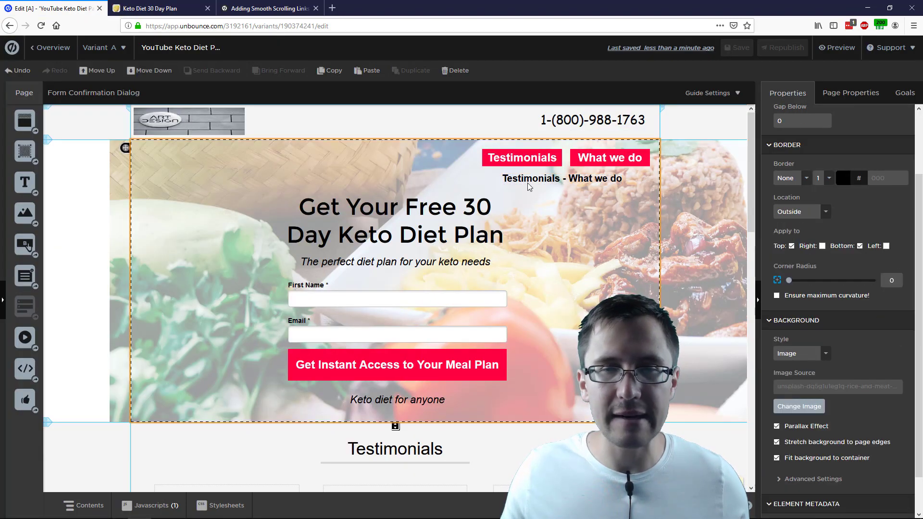
- Select the middle testimonial box to reveal its element ID #lp-pom-box-25
left_click(528, 181)
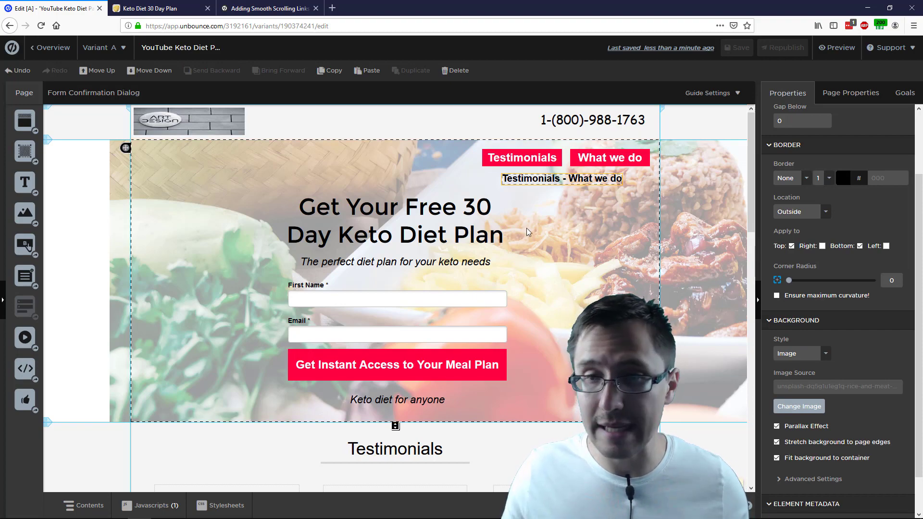
scroll(525, 232, "down", 4)
scroll(525, 232, "up", 5)
scroll(527, 179, "down", 1)
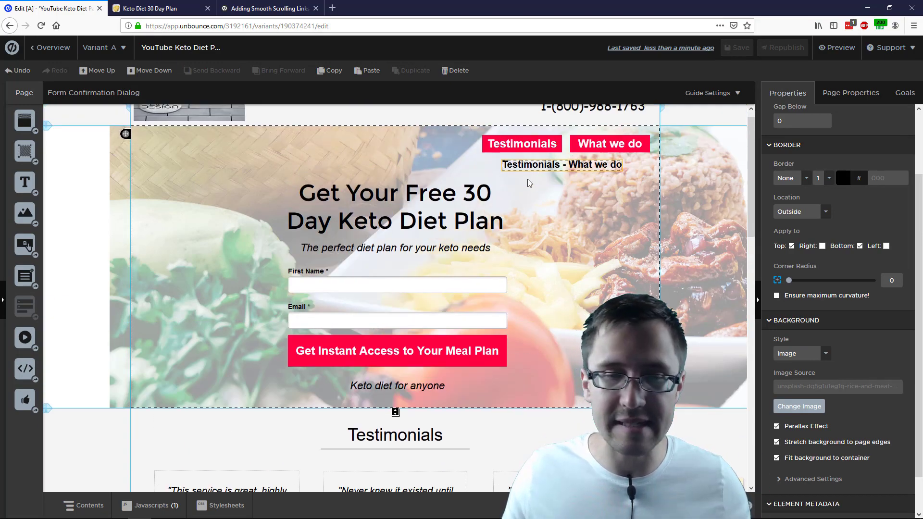
scroll(480, 211, "down", 6)
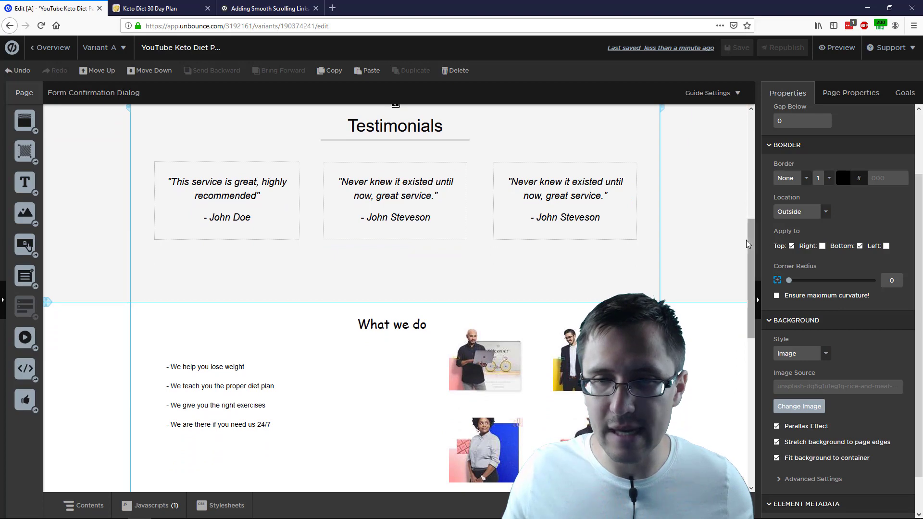
left_click_drag(748, 243, 654, 243)
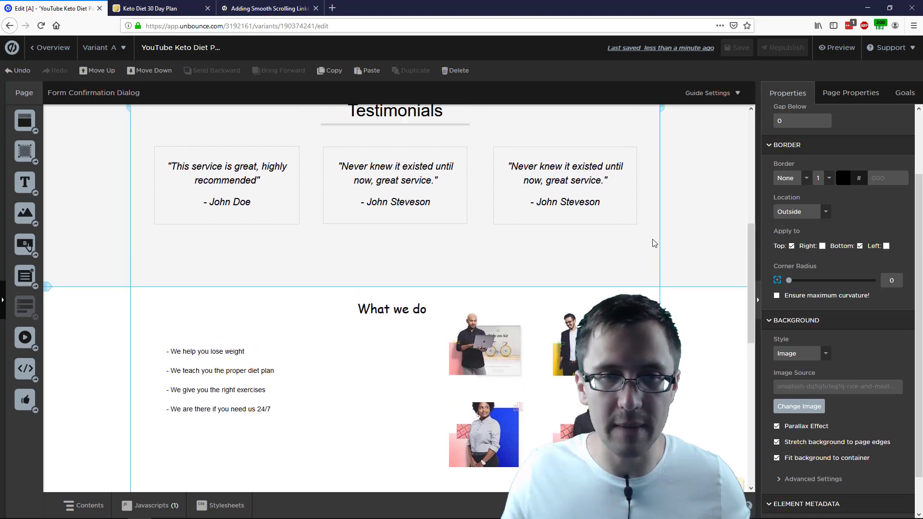
left_click(439, 157)
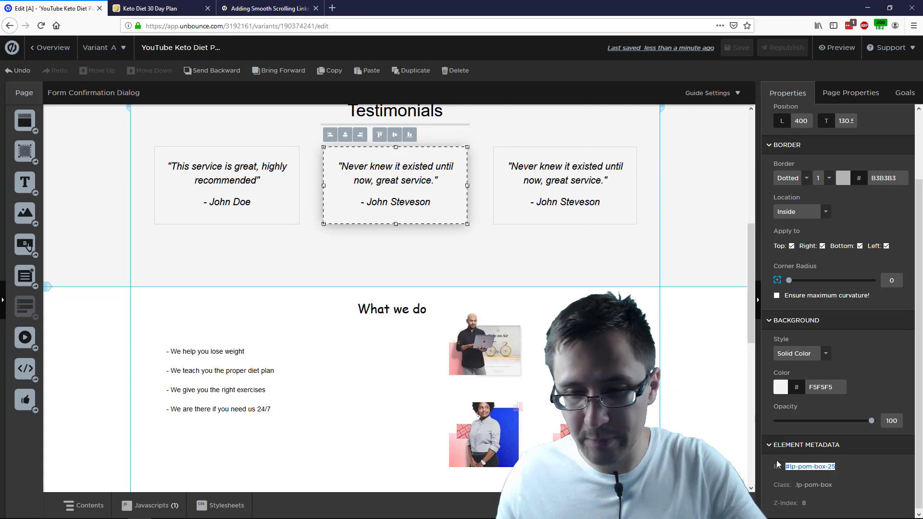
scroll(539, 288, "up", 7)
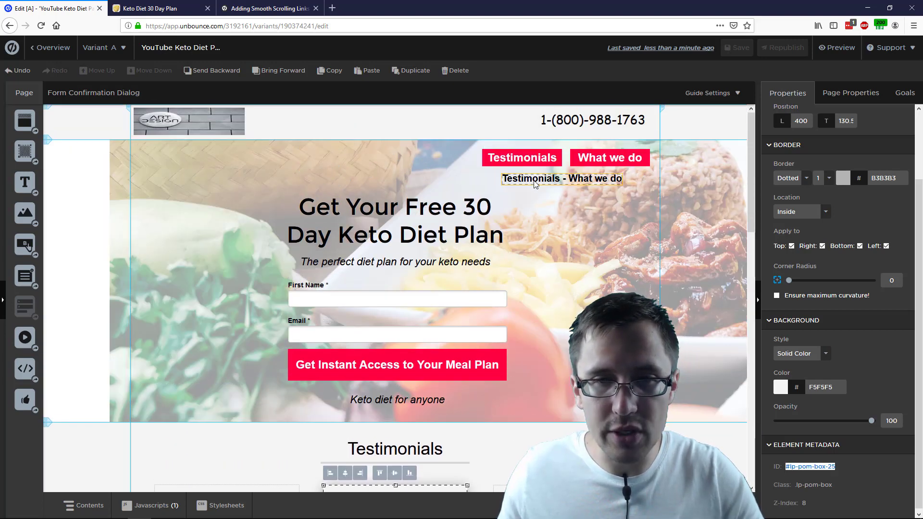
- Link the word Testimonials in the text line to #lp-pom-box-25 with Go to URL
left_click(535, 183)
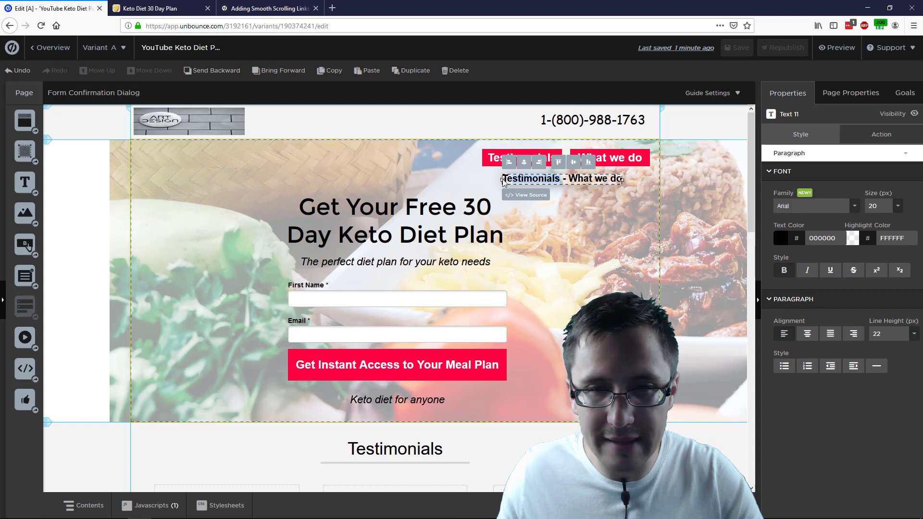
left_click(874, 144)
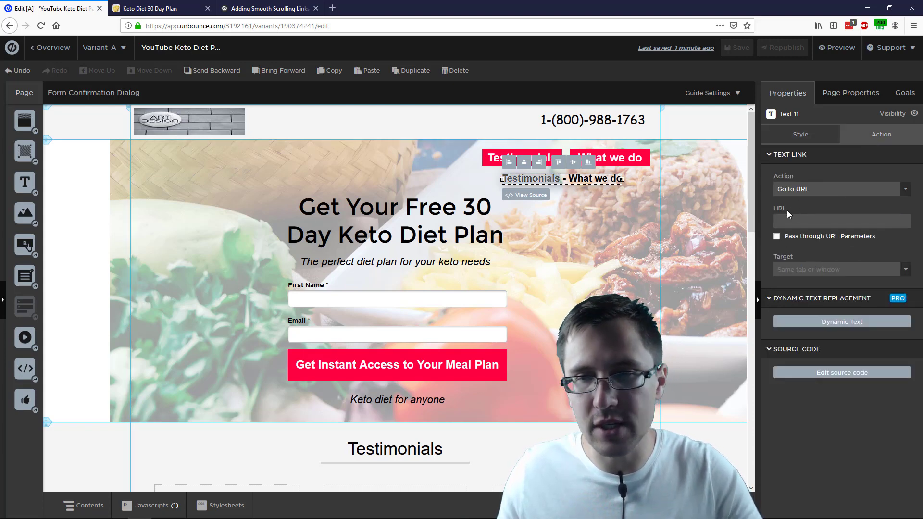
left_click(803, 220)
type("#lp-pom-box-25")
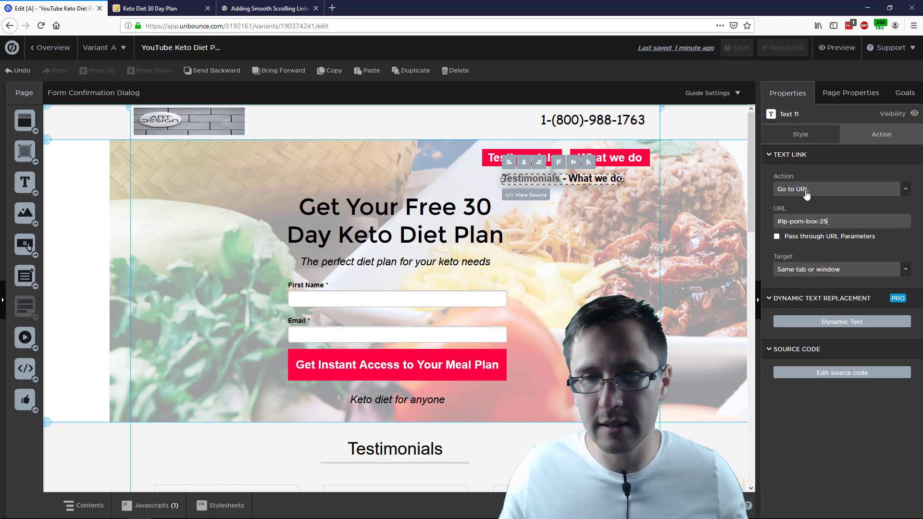
left_click(808, 194)
left_click(807, 194)
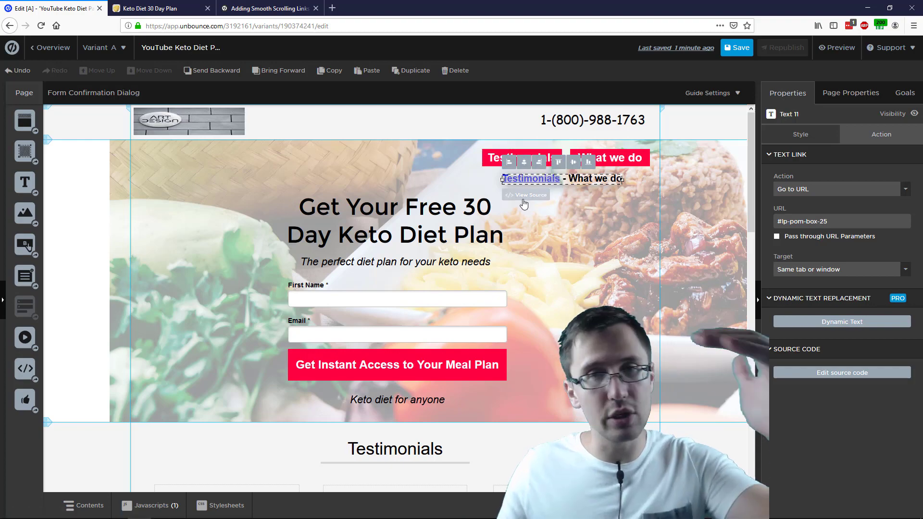
scroll(550, 300, "down", 4)
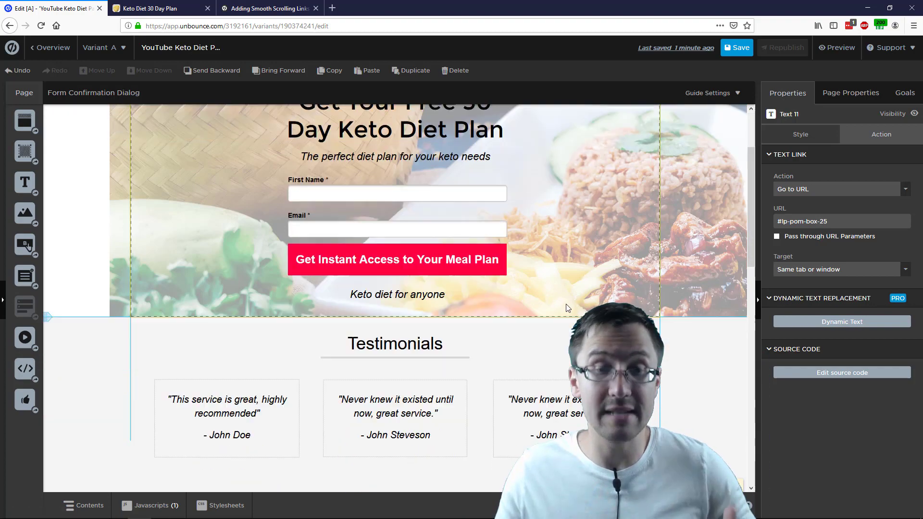
scroll(601, 270, "up", 4)
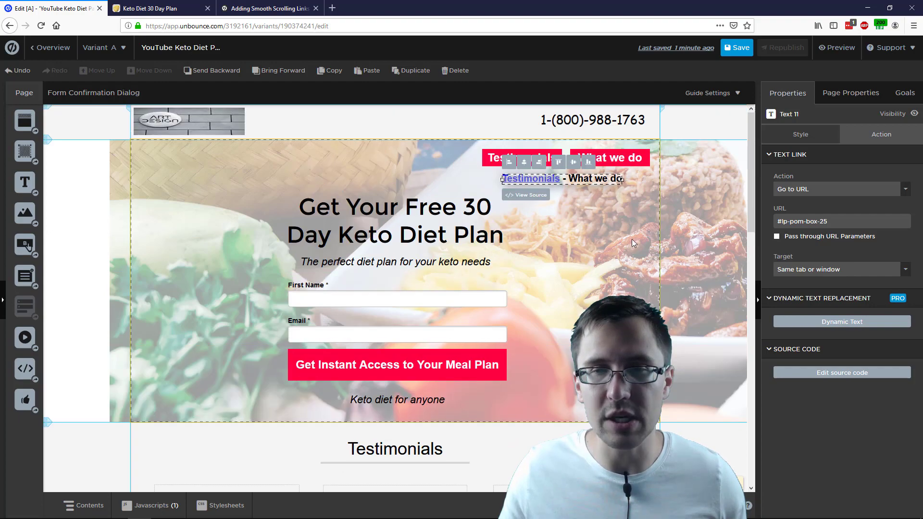
left_click(688, 212)
scroll(572, 292, "down", 6)
- Select the top-right image in What we do and highlight its ID lp-pom-image-49
scroll(572, 292, "down", 3)
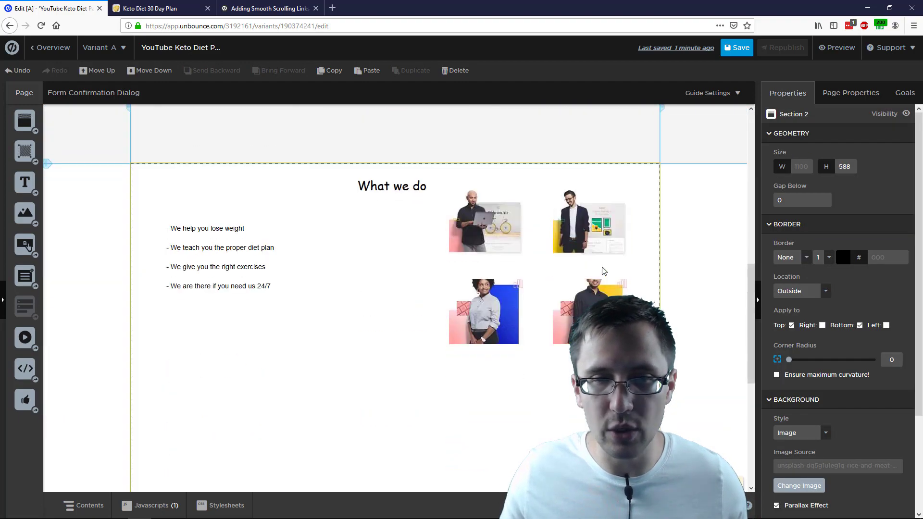
left_click_drag(751, 283, 753, 307)
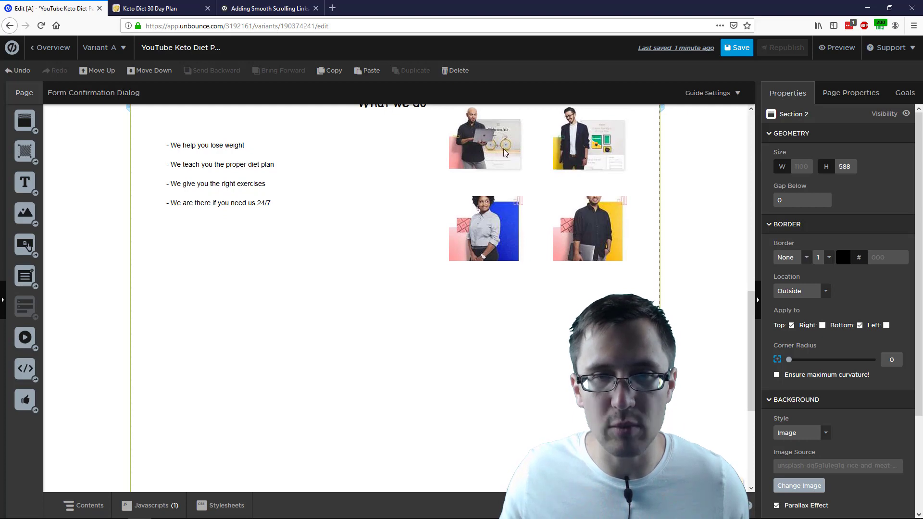
left_click(583, 142)
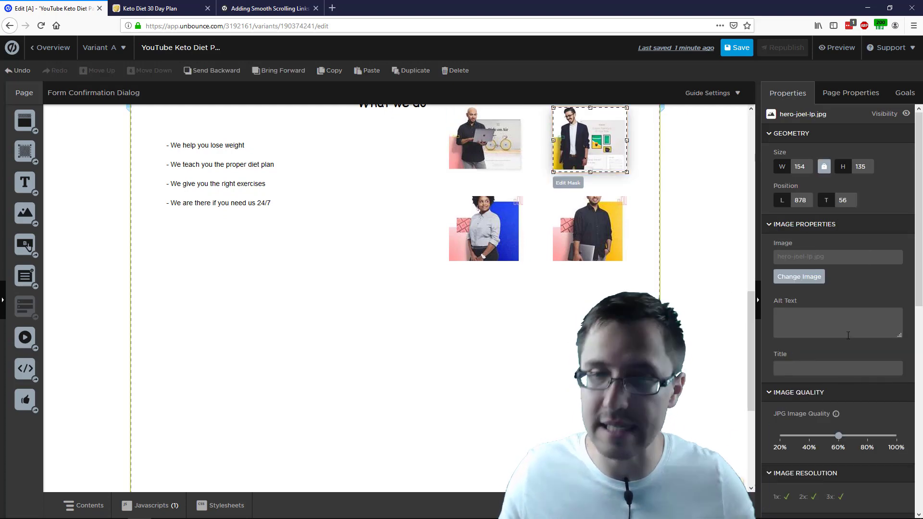
scroll(876, 365, "down", 1)
scroll(876, 365, "down", 8)
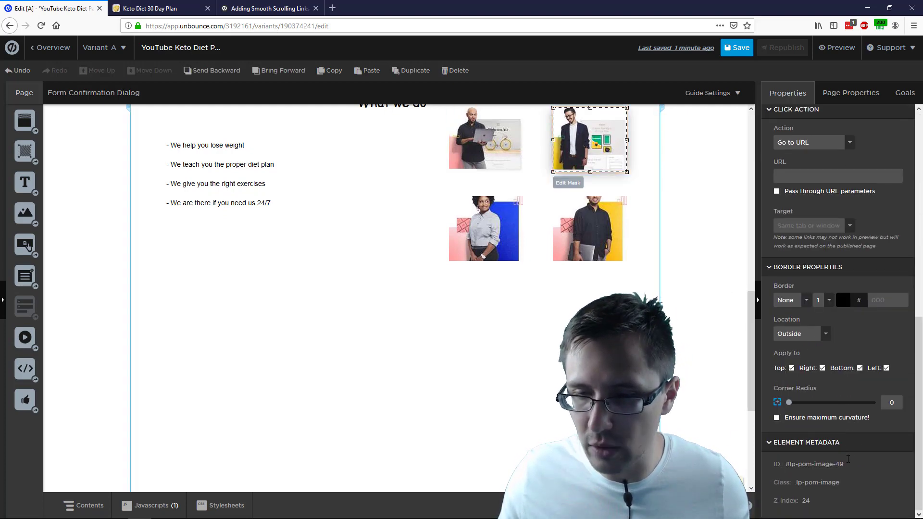
left_click_drag(848, 462, 786, 457)
key("ctrl+c")
scroll(591, 187, "up", 10)
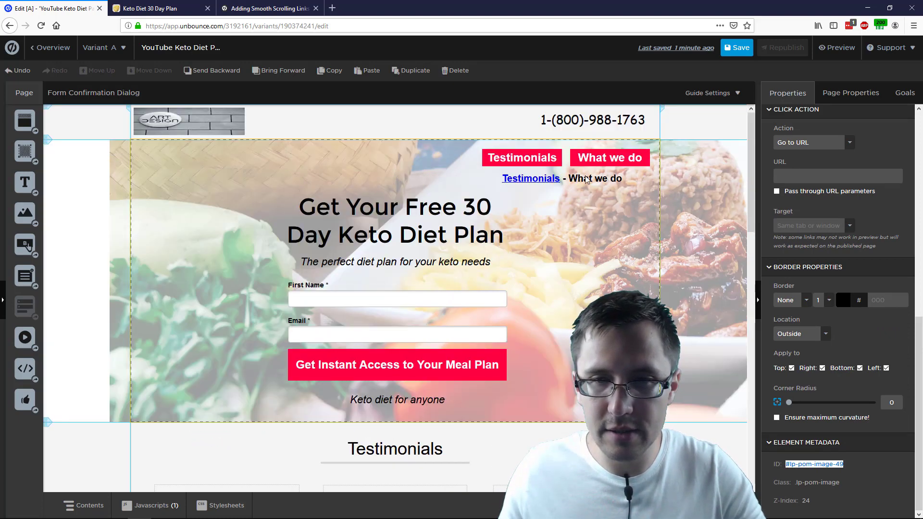
- Link the What we do text to #lp-pom-image-49, keeping Go to URL
left_click(589, 184)
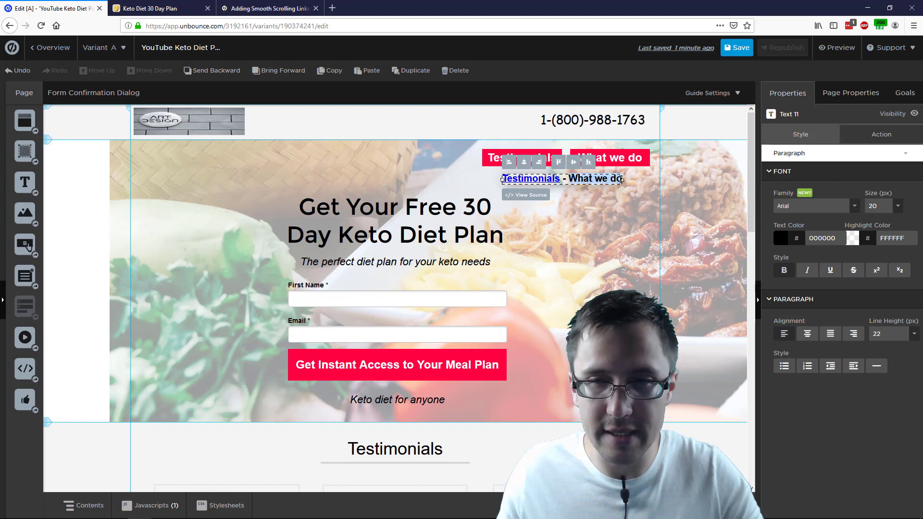
left_click(876, 134)
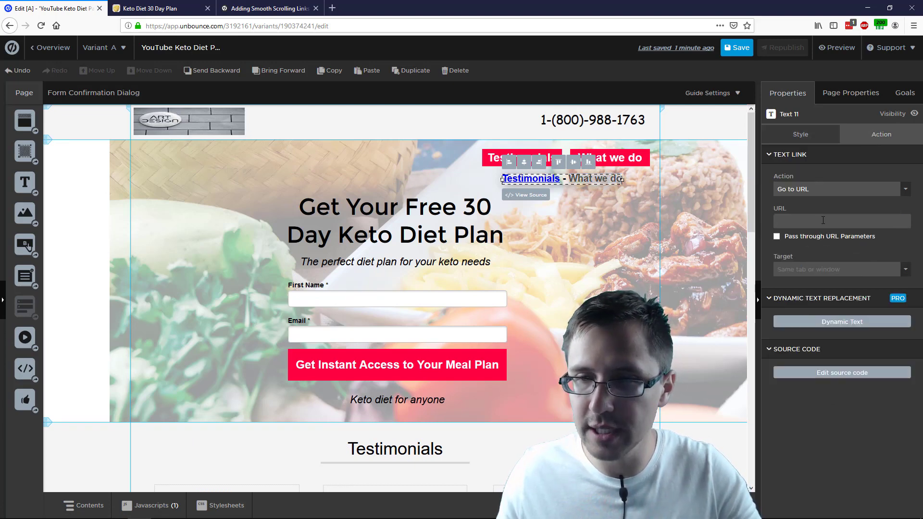
left_click(801, 219)
key("ctrl+v")
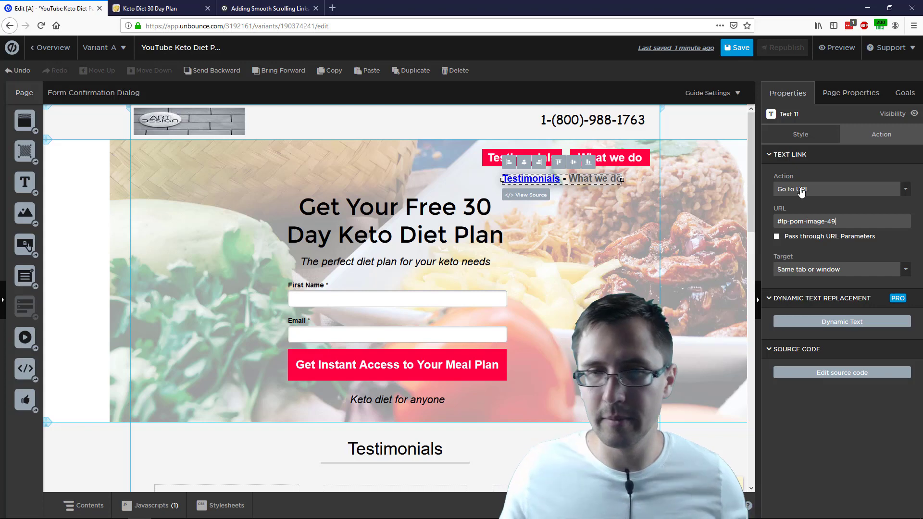
left_click(799, 190)
left_click(816, 171)
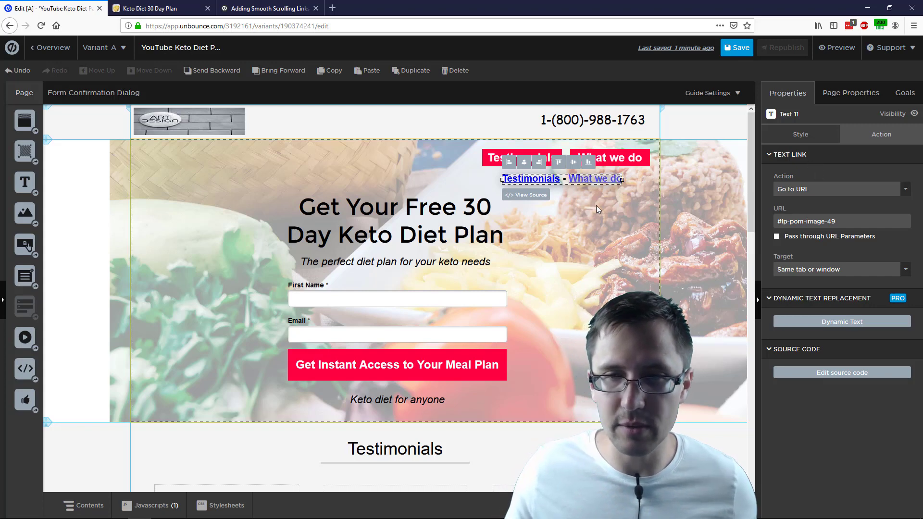
- Save and republish the page, dismiss the success message, and return to the live tab
left_click(710, 192)
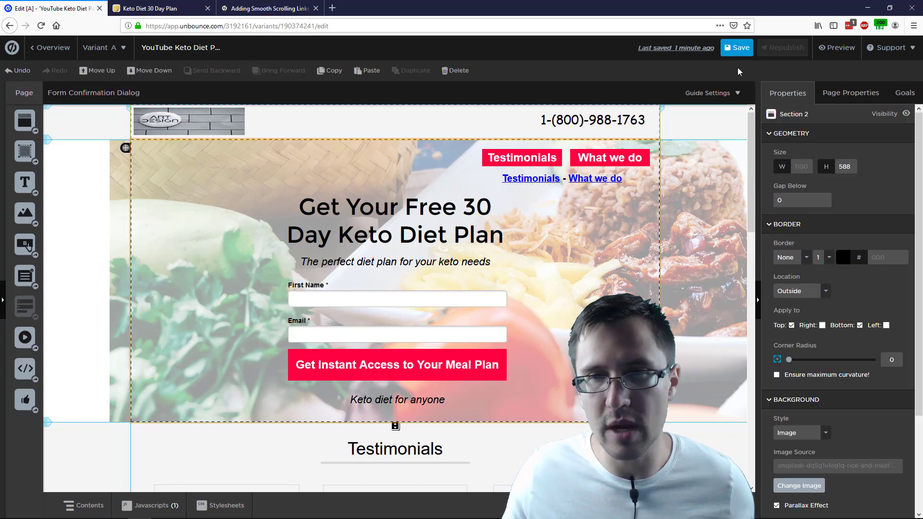
left_click(746, 47)
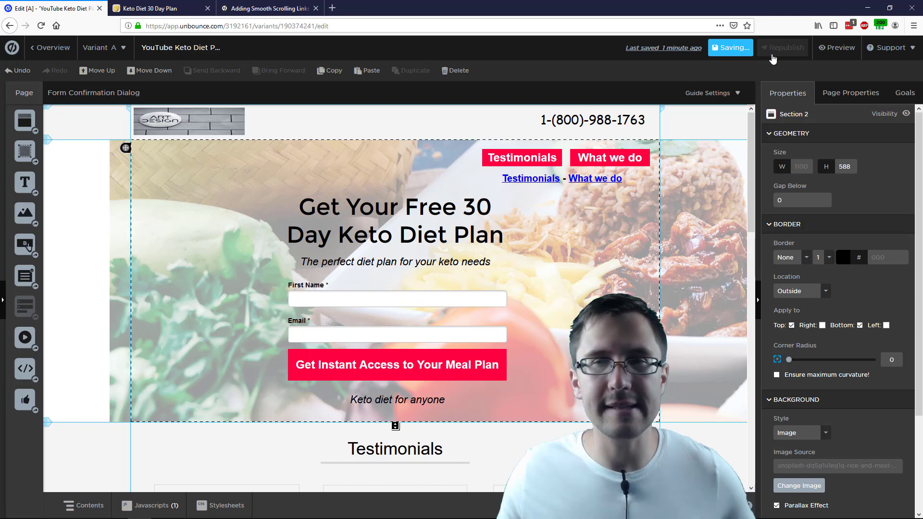
left_click(782, 47)
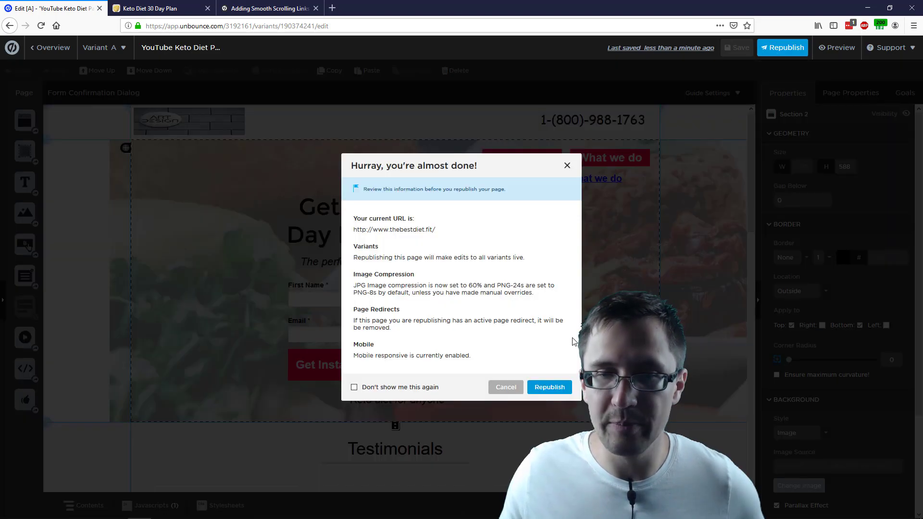
left_click(550, 388)
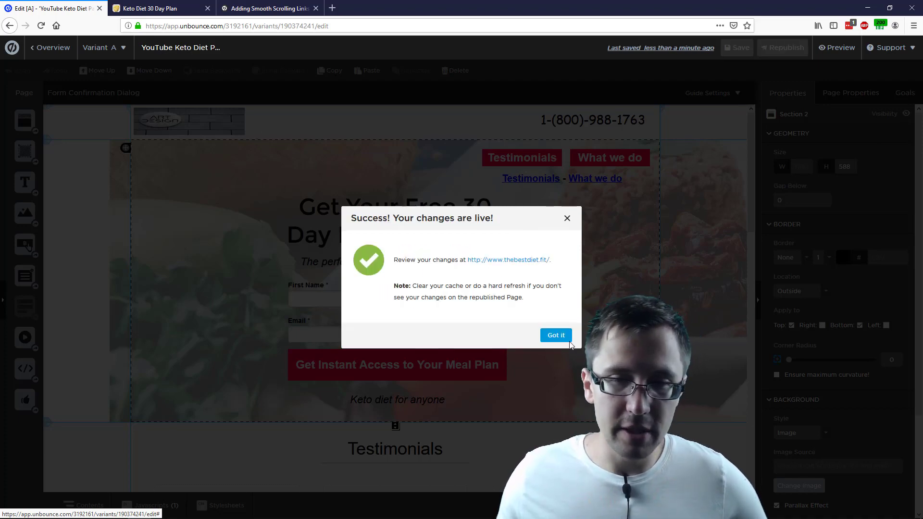
left_click(556, 336)
left_click(153, 8)
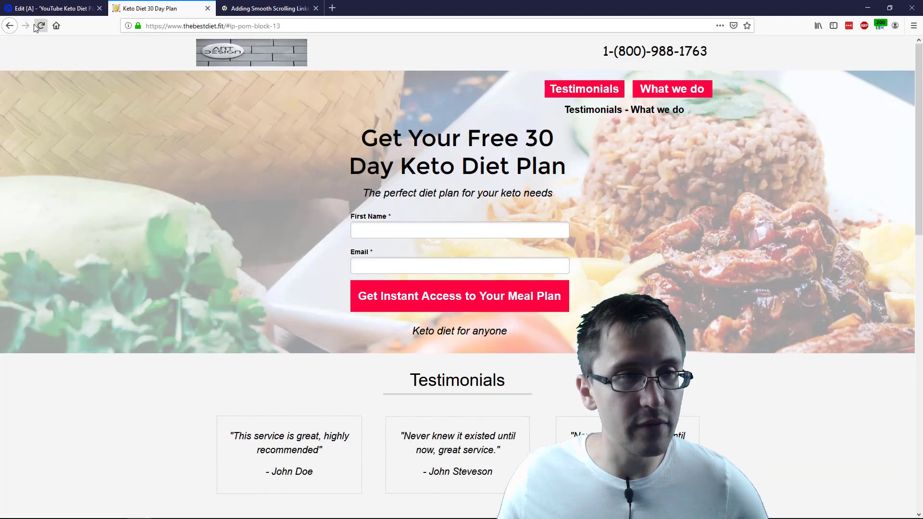
- Reload the live keto page and test the Testimonials text link's jump
left_click(39, 25)
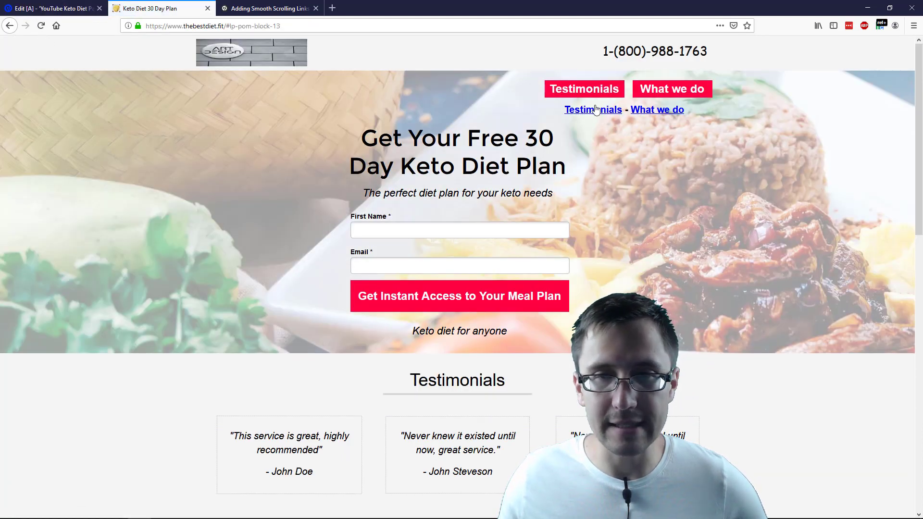
left_click(596, 110)
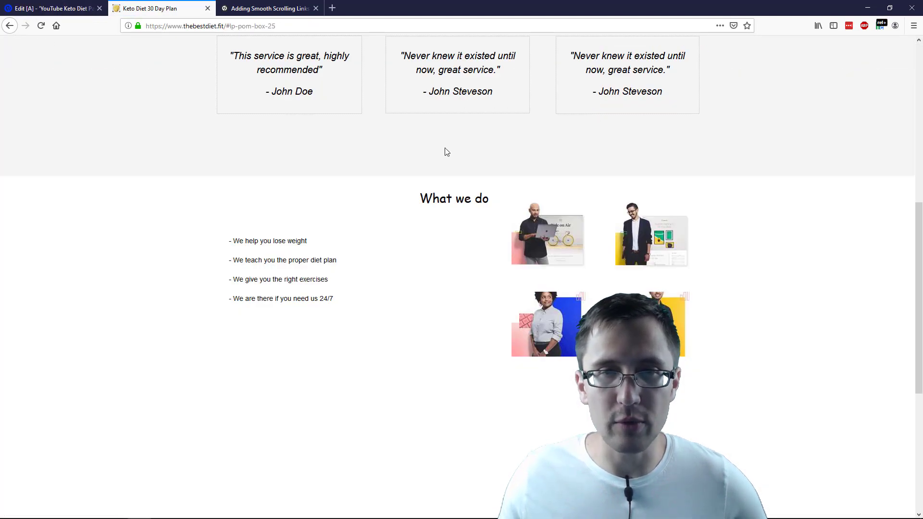
scroll(445, 152, "up", 4)
scroll(467, 201, "down", 3)
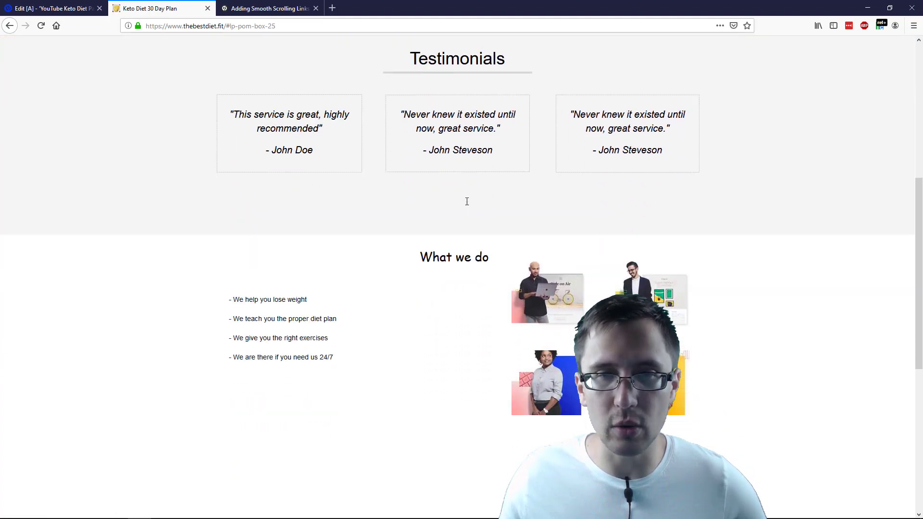
scroll(454, 130, "down", 1)
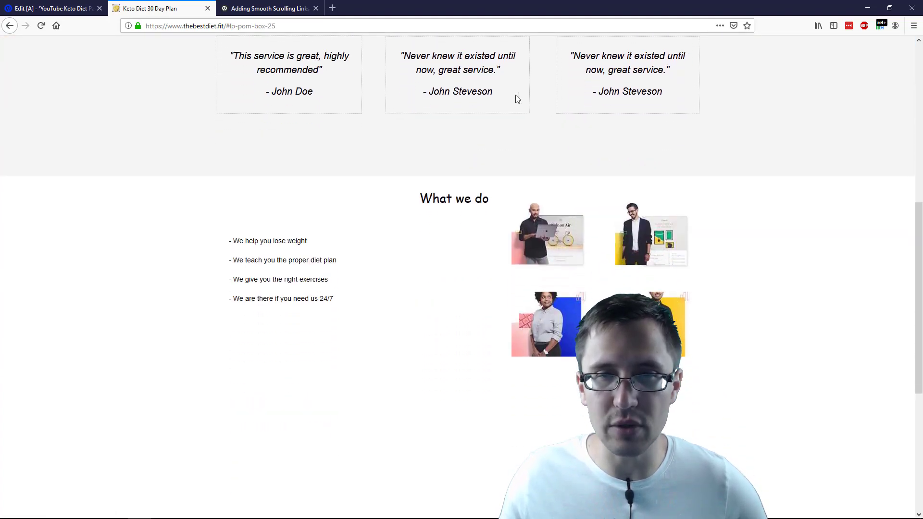
scroll(516, 98, "up", 10)
left_click(606, 114)
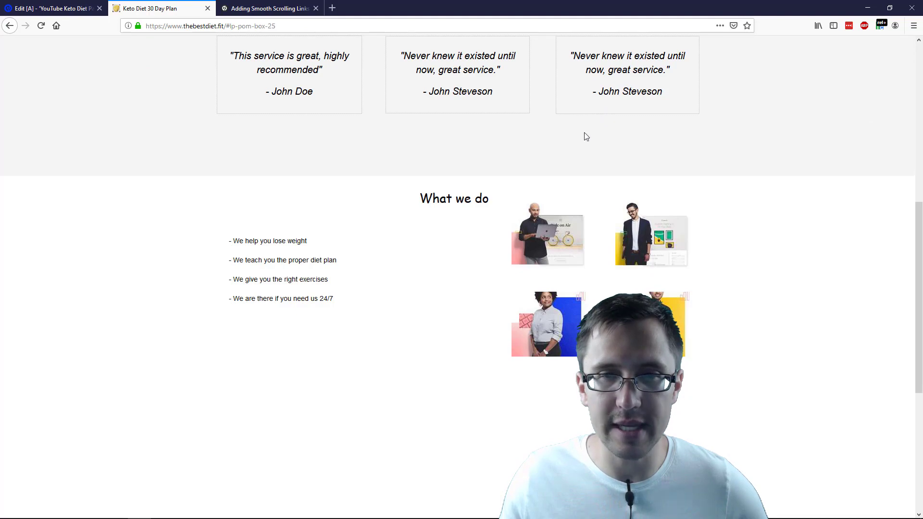
scroll(586, 137, "up", 8)
- Test the What we do text link and the Testimonials header button
left_click(658, 114)
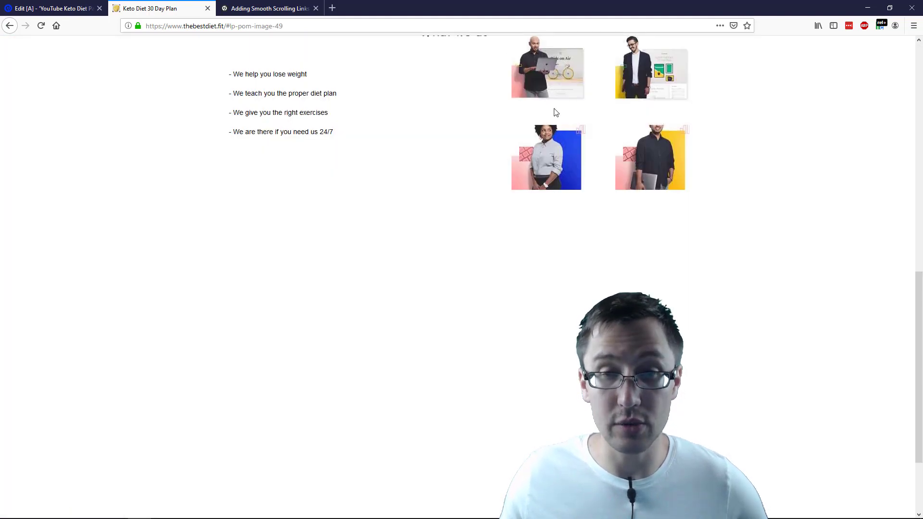
scroll(539, 225, "up", 8)
left_click(611, 95)
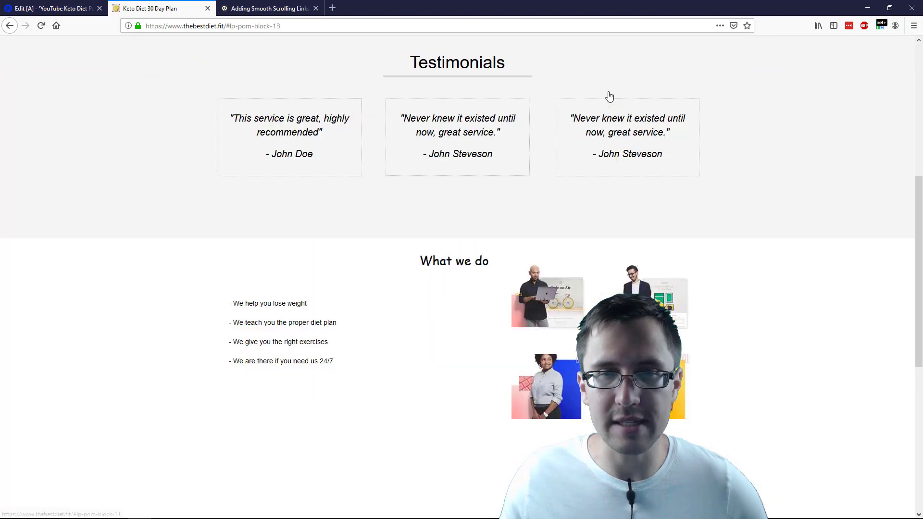
scroll(427, 207, "up", 6)
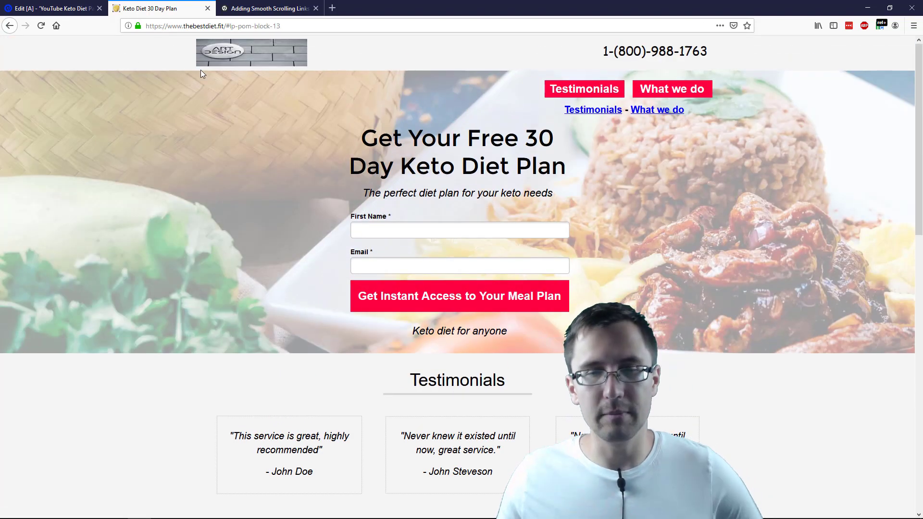
- Switch from the editor back to the live page and retest the Testimonials header button
left_click(60, 4)
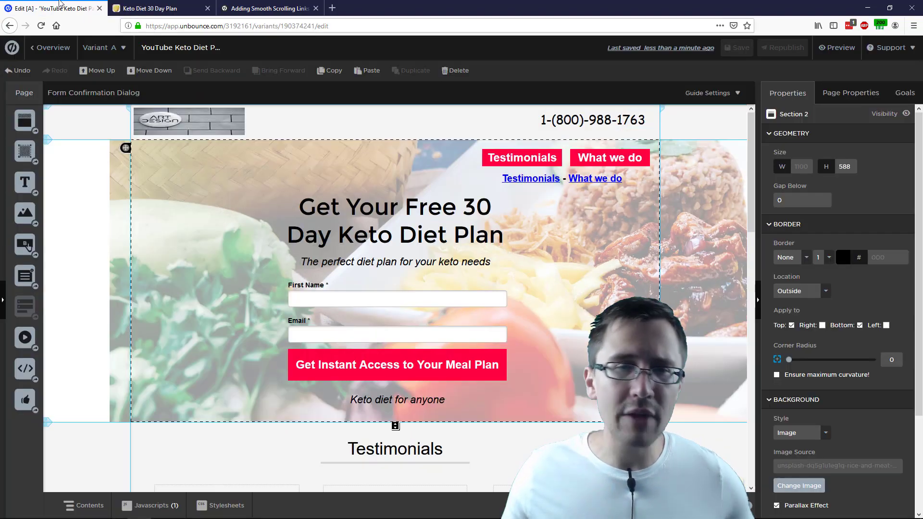
left_click(158, 8)
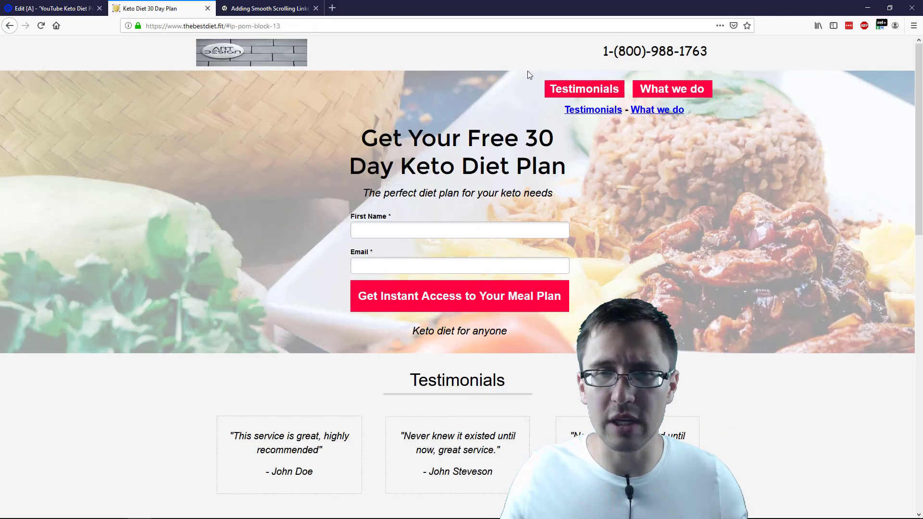
left_click(569, 90)
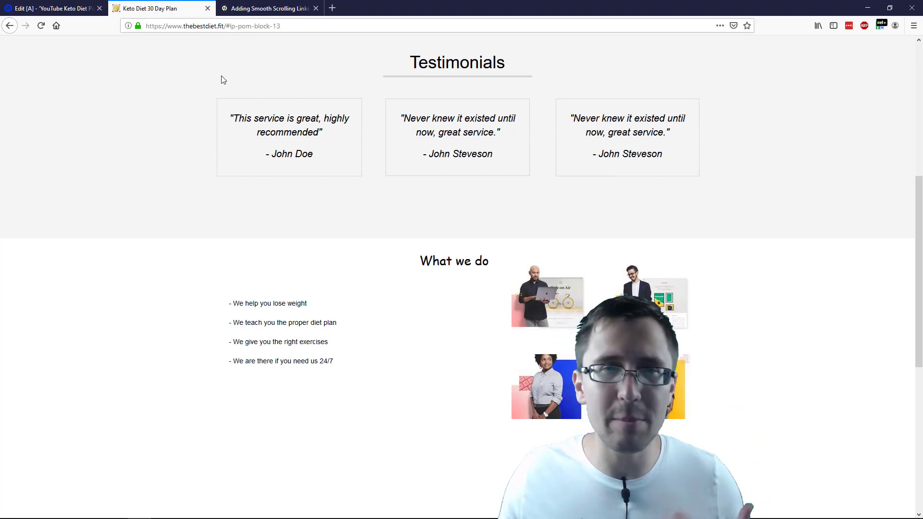
scroll(379, 128, "up", 7)
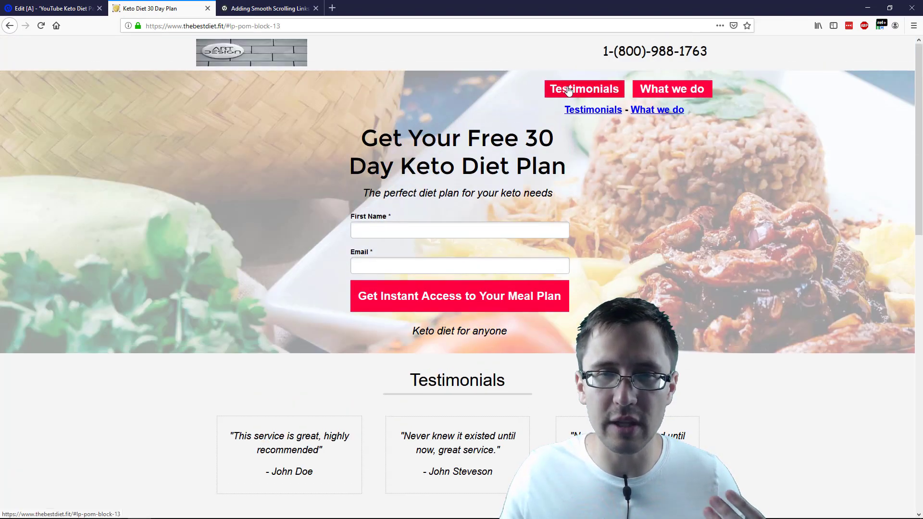
left_click(569, 91)
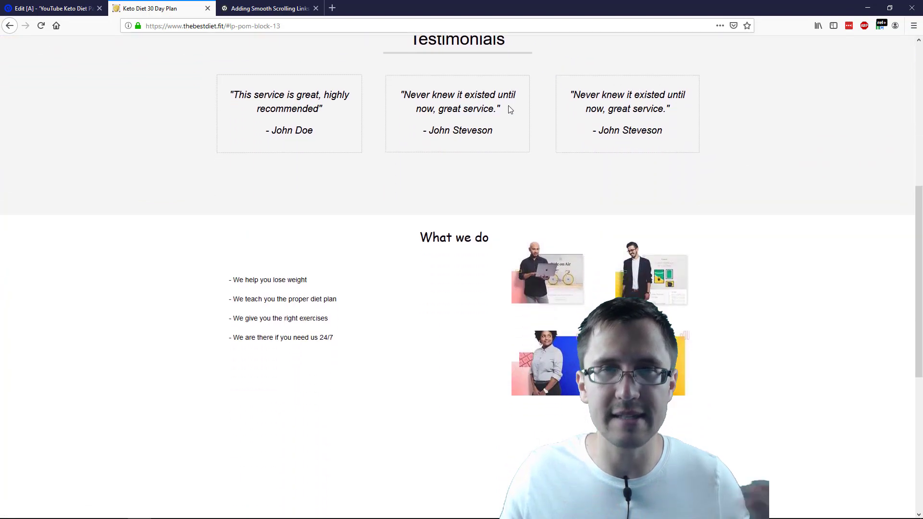
scroll(370, 175, "up", 7)
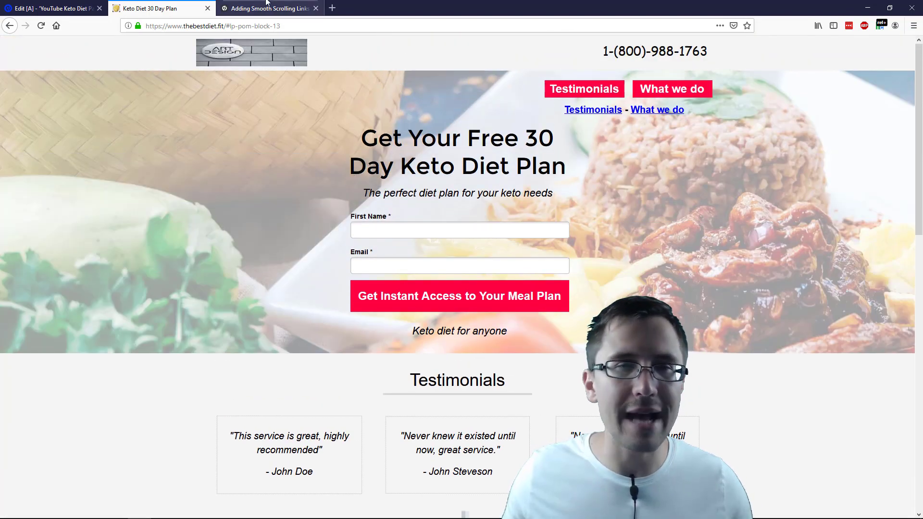
- Copy the script block from the 'Adding Smooth Scrolling Links' docs article, then return to the Edit [A] tab
left_click(265, 3)
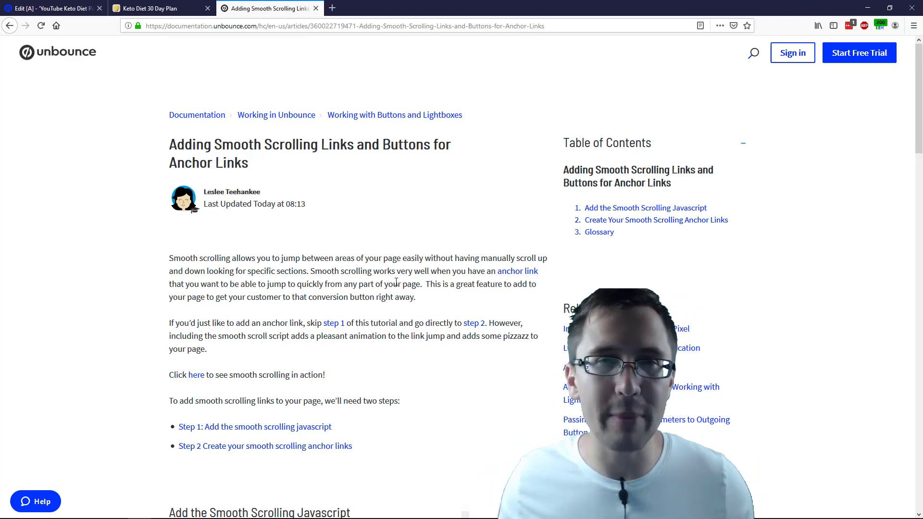
scroll(396, 282, "down", 5)
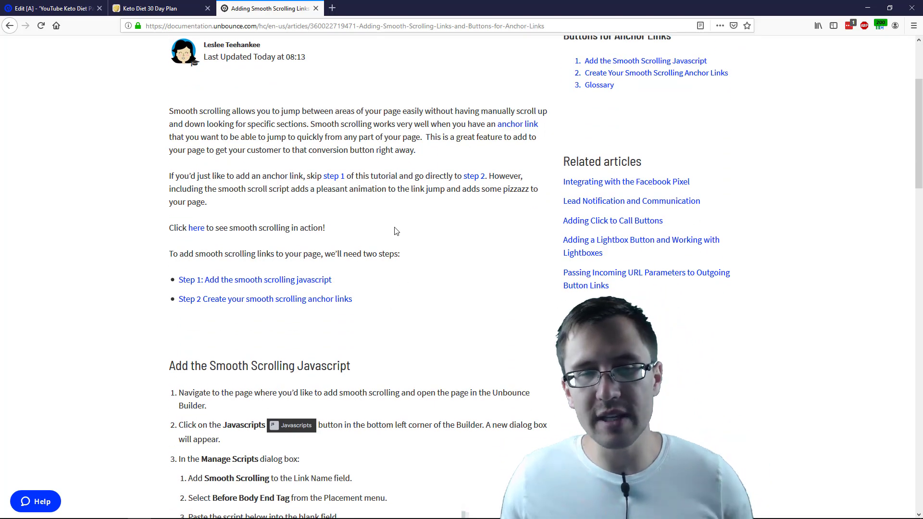
scroll(396, 231, "down", 7)
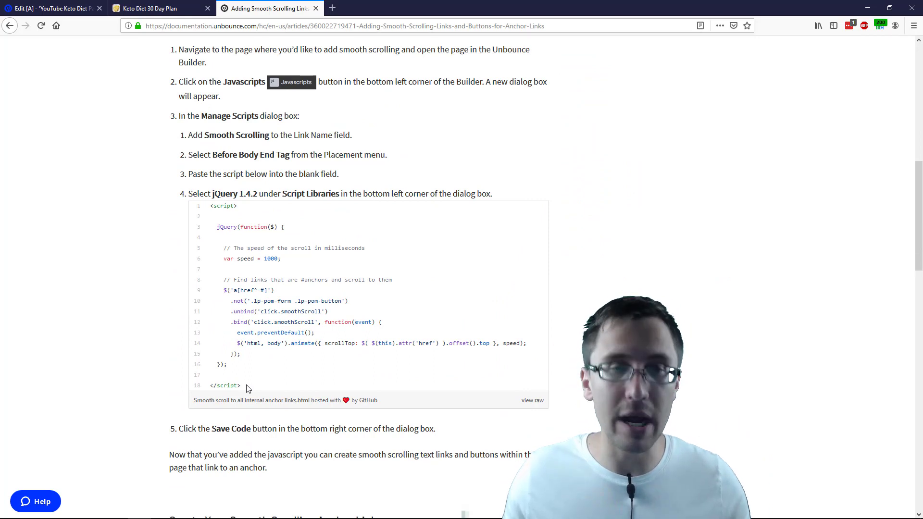
left_click_drag(244, 387, 210, 216)
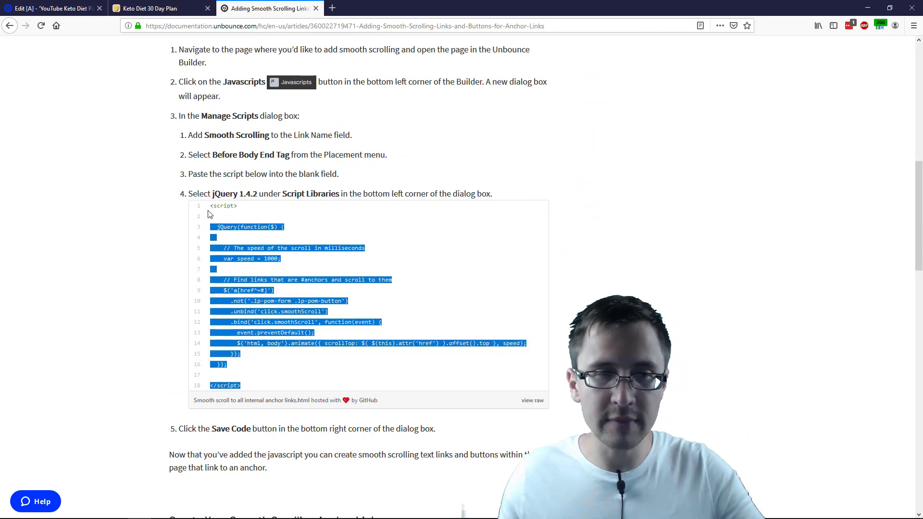
left_click(53, 8)
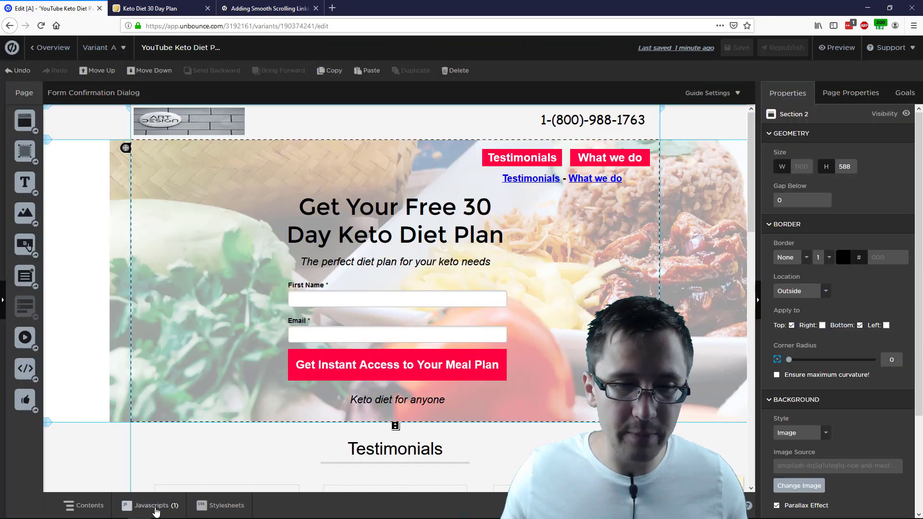
- Paste the smooth-scroll script into Javascript 1 with jQuery 1.4.2, keep speed 1000, and save the code
left_click(156, 511)
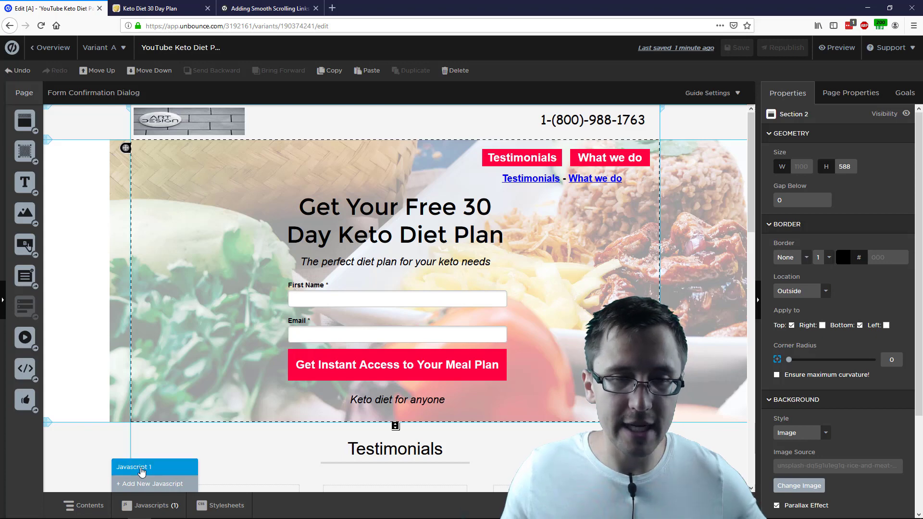
left_click(142, 465)
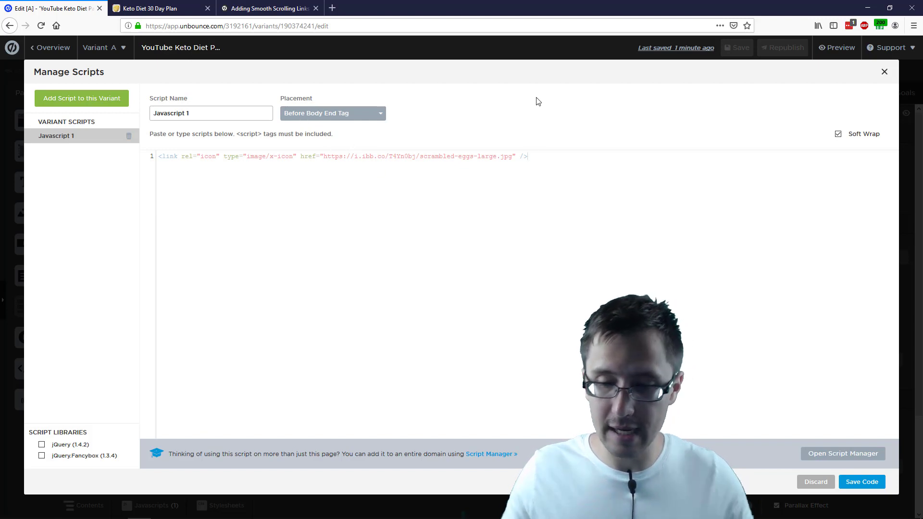
type("<script>   jQuery(function($) {      // The speed of the scroll in milliseconds     var speed = 1000;      // Find links that are #anchors and scroll to them     $('a[href^=#]')       .not('.lp-pom-form .lp-pom-button')       .unbind('click.smoothScroll')       .bind('click.smoothScroll', function(event) {         event.preventDefault();         $('html, body').animate({ scrollTop: $( $(this).attr('href') ).offset().top }, speed);       });   }); </script>")
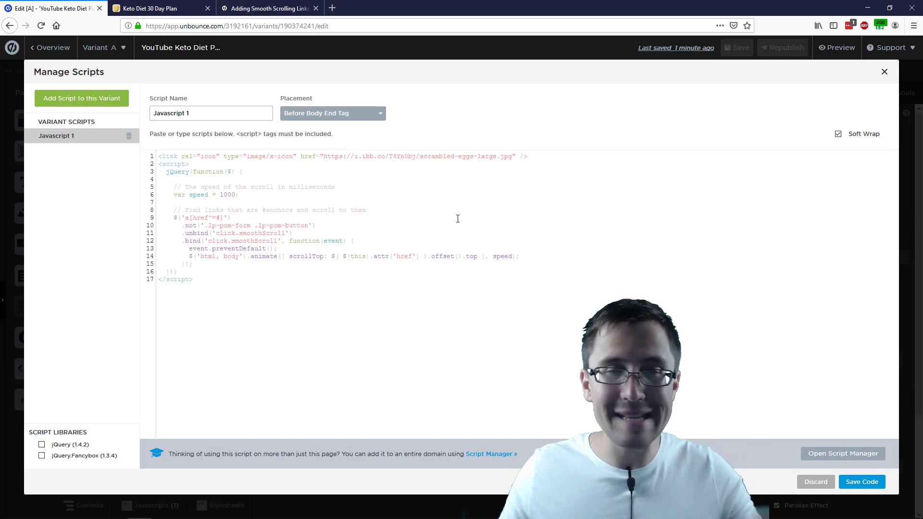
left_click(57, 449)
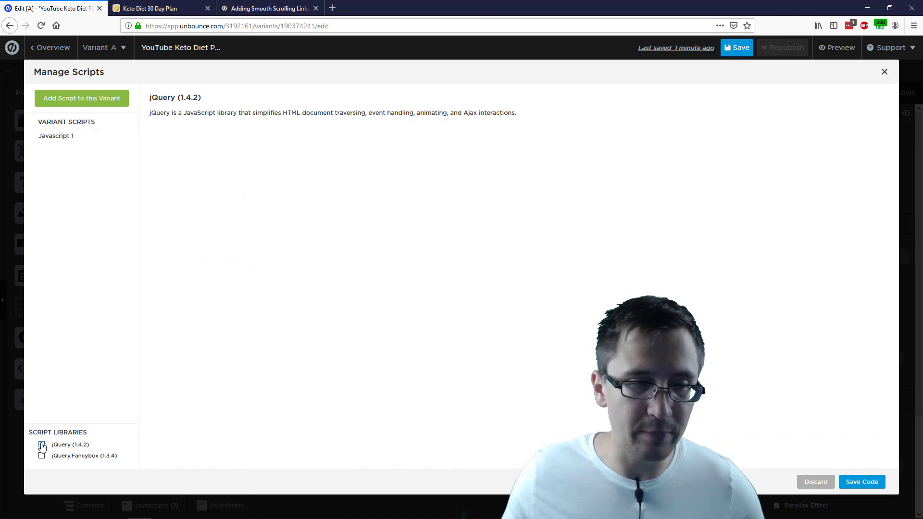
left_click(67, 136)
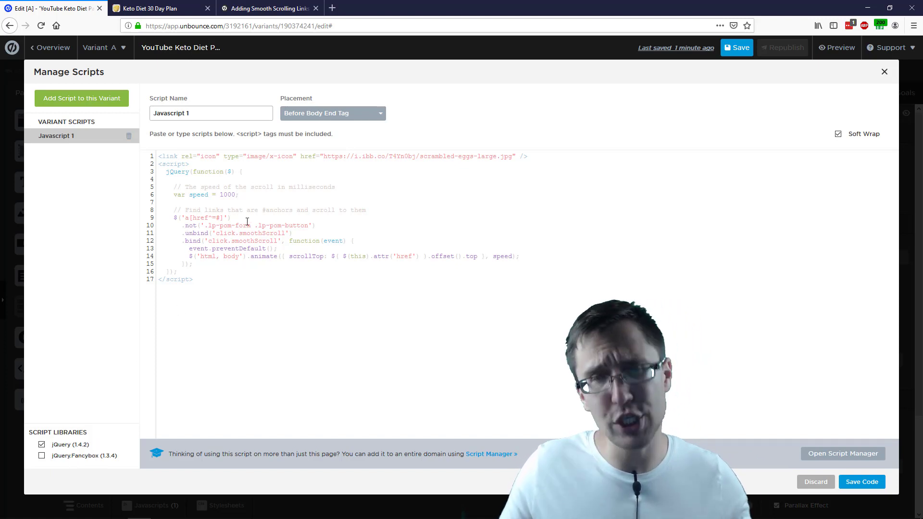
double_click(231, 194)
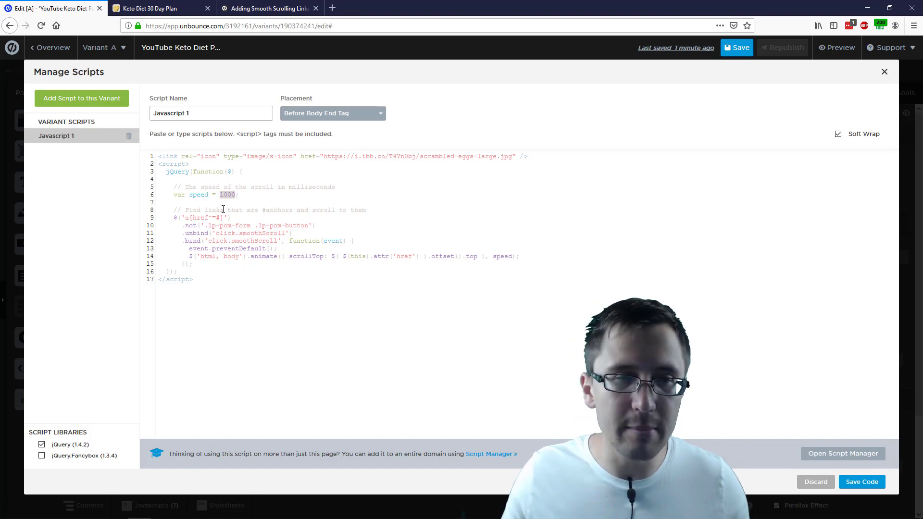
left_click(868, 482)
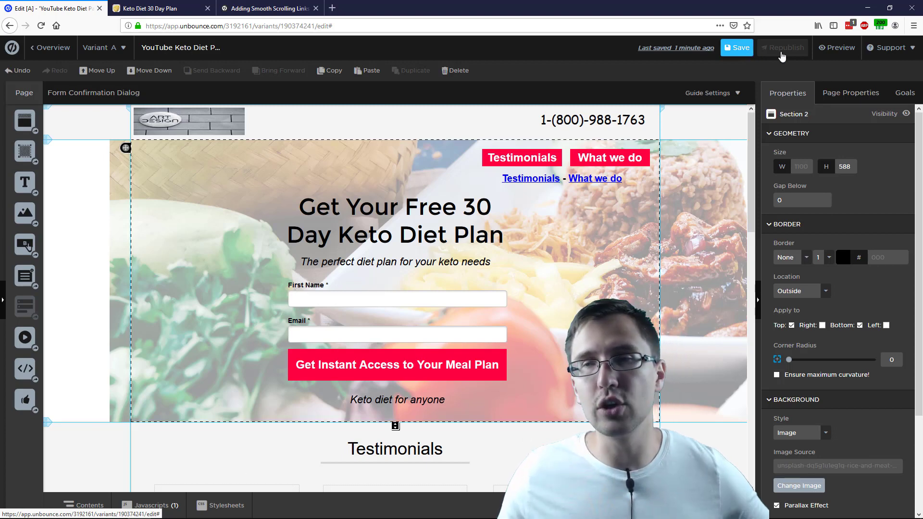
- Save the keto landing page and republish it live
key("ctrl+s")
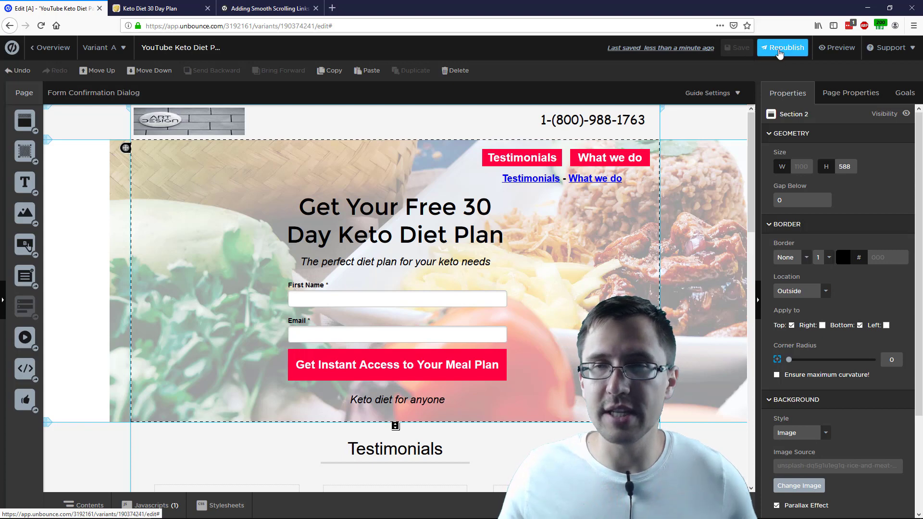
left_click(777, 48)
left_click(549, 387)
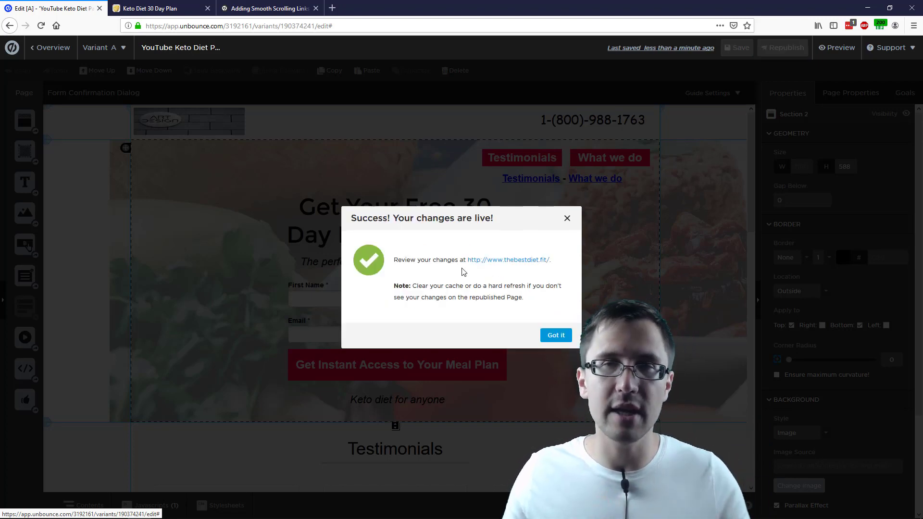
left_click(555, 335)
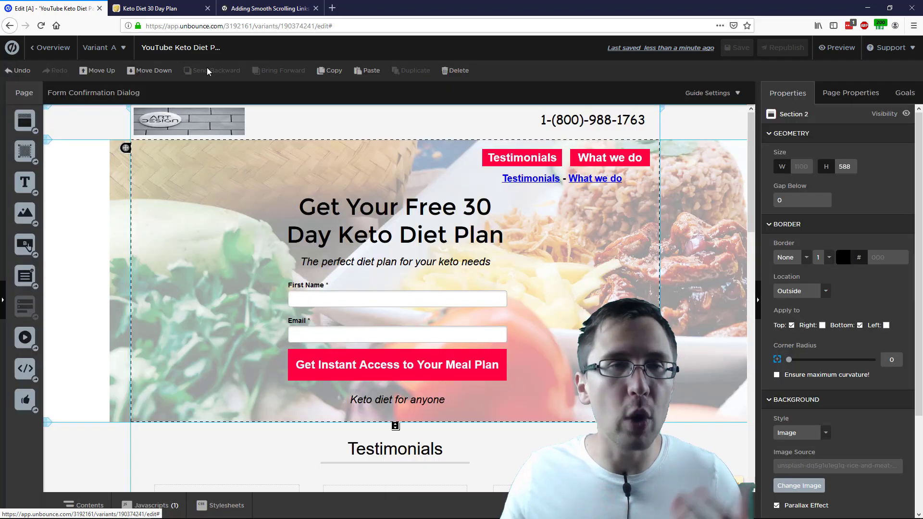
left_click(177, 6)
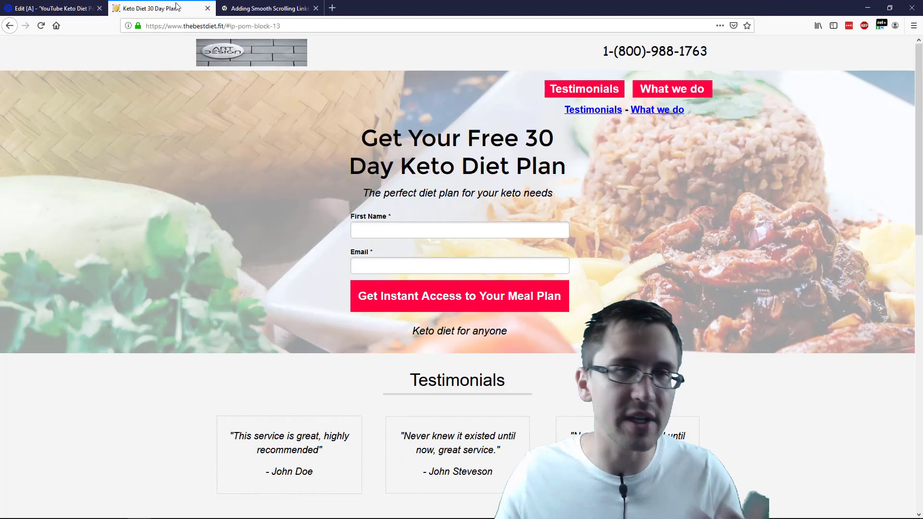
left_click(41, 25)
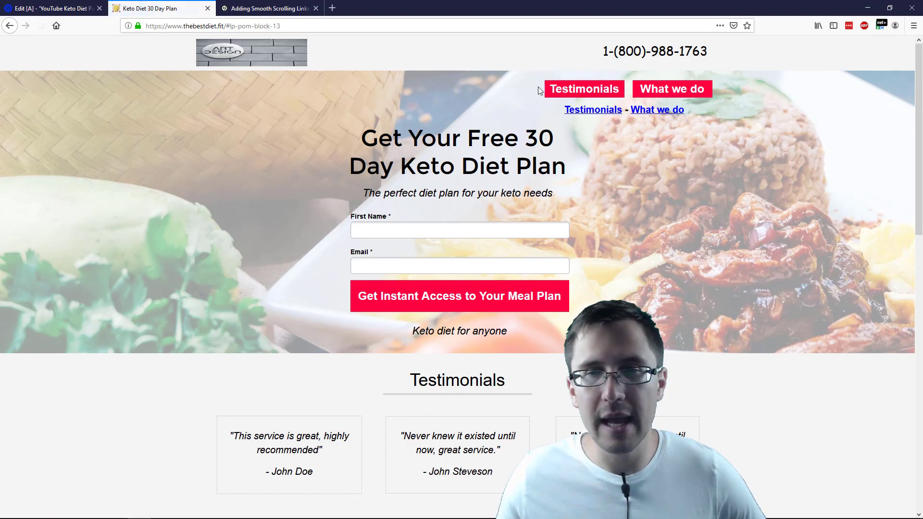
left_click(570, 86)
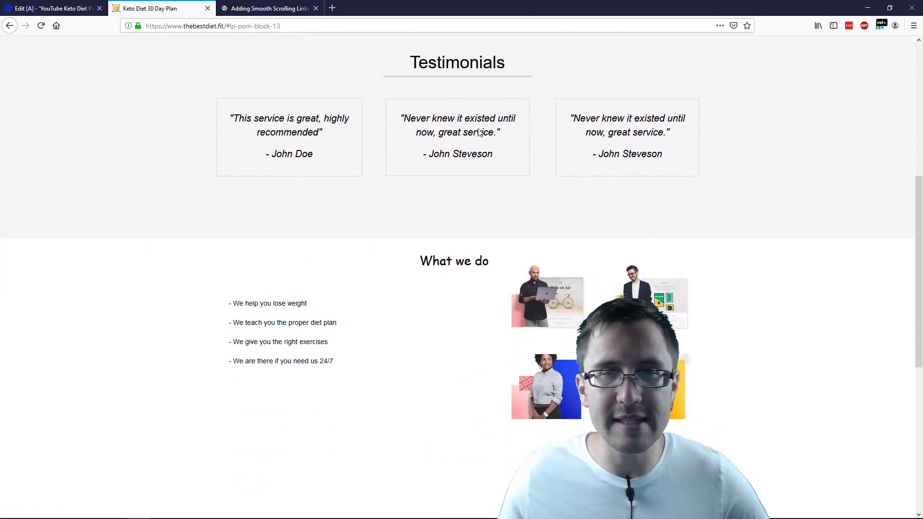
scroll(595, 167, "up", 7)
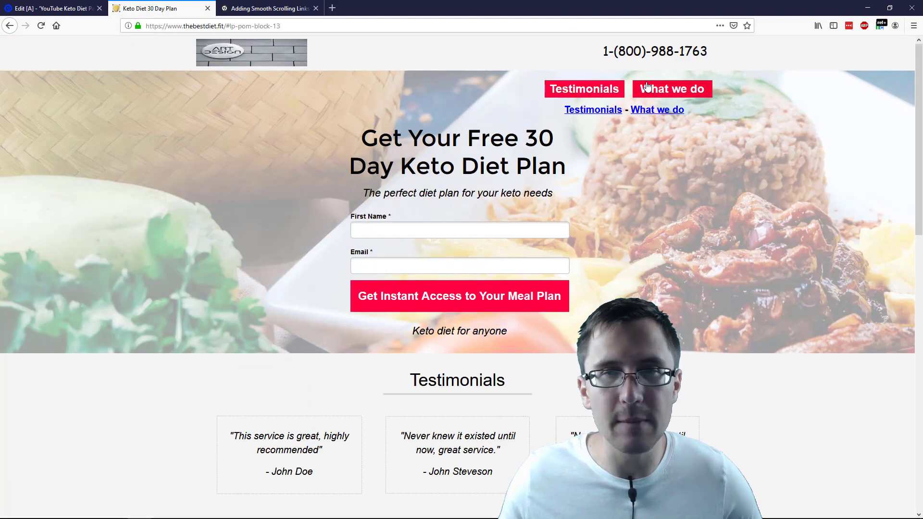
left_click(648, 91)
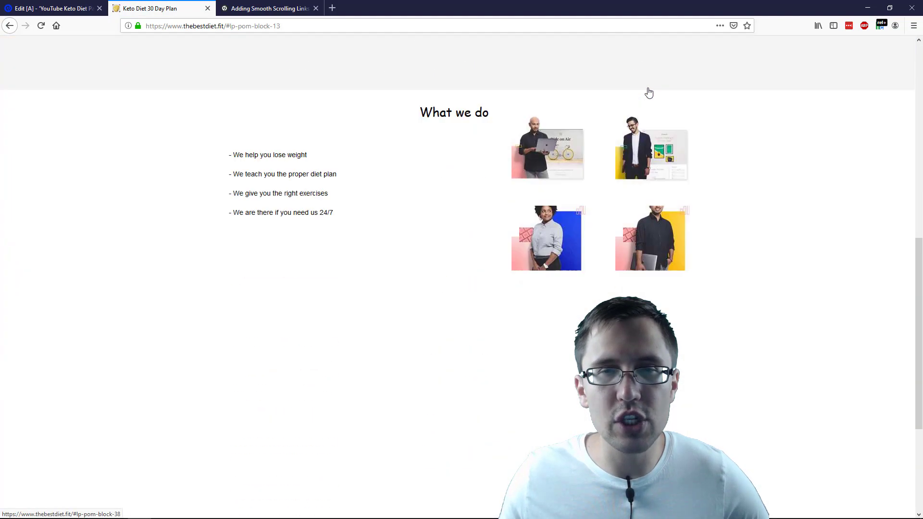
scroll(578, 247, "up", 7)
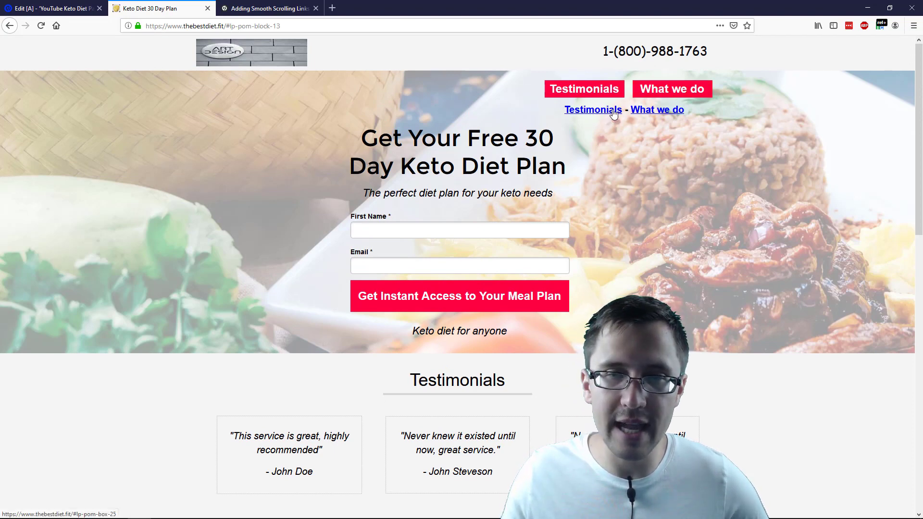
left_click(614, 110)
scroll(606, 154, "up", 5)
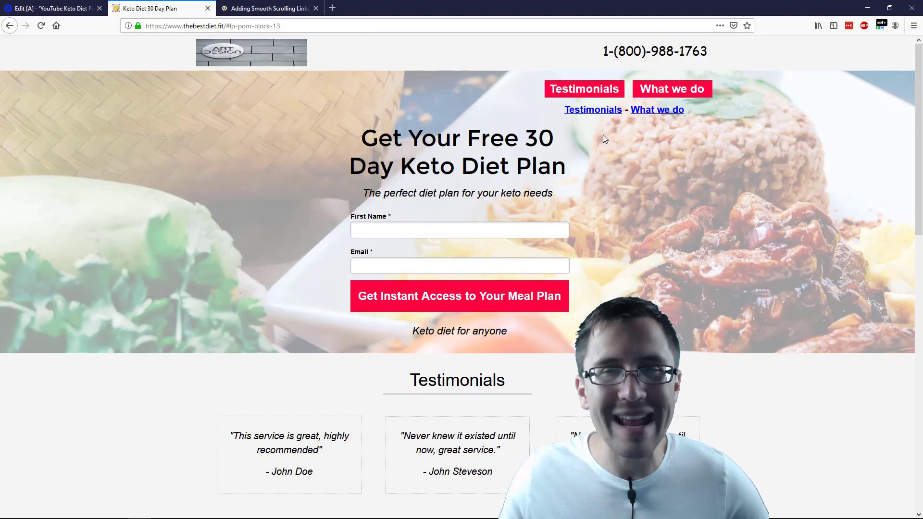
left_click(657, 109)
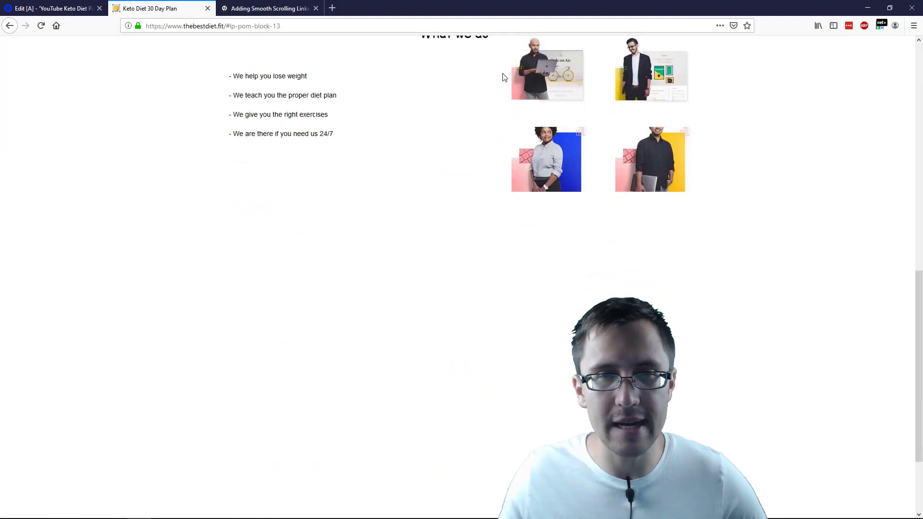
scroll(474, 192, "up", 10)
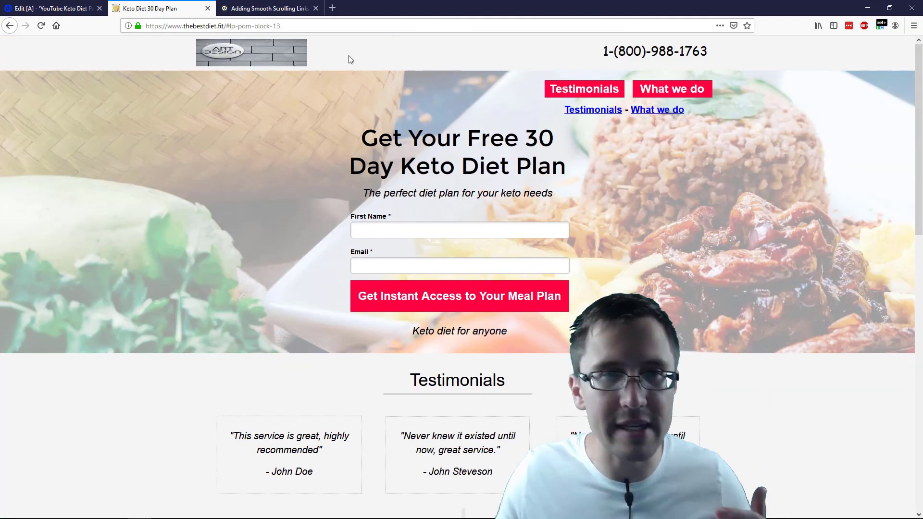
- Change the Javascript 1 scroll speed from 1000 to 500 and save the code
left_click(56, 8)
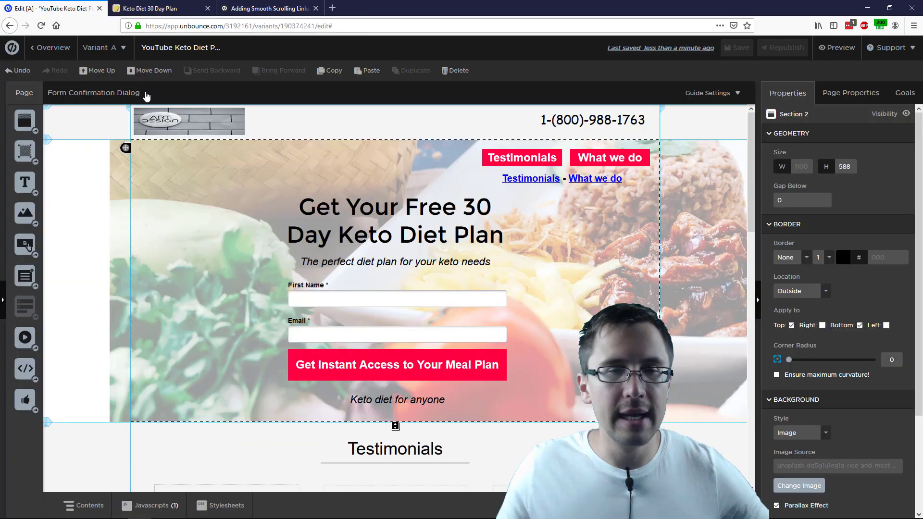
left_click(159, 508)
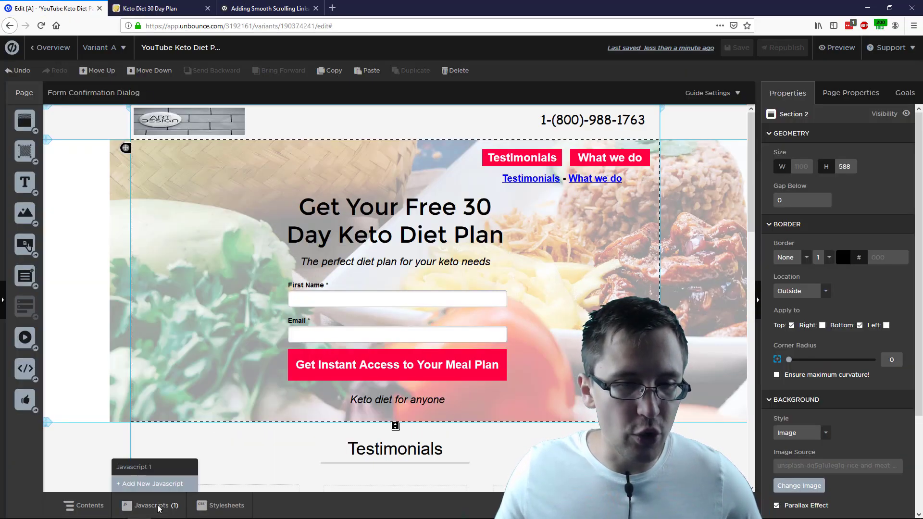
left_click(143, 467)
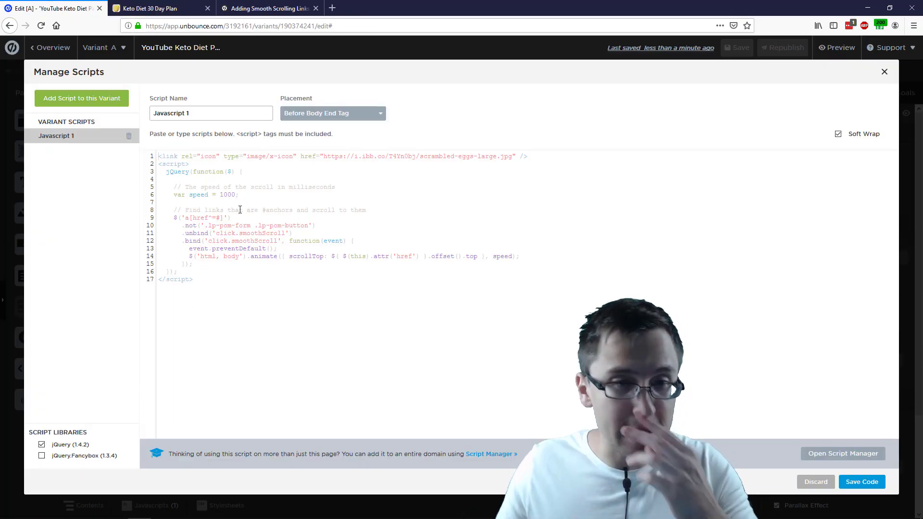
double_click(228, 194)
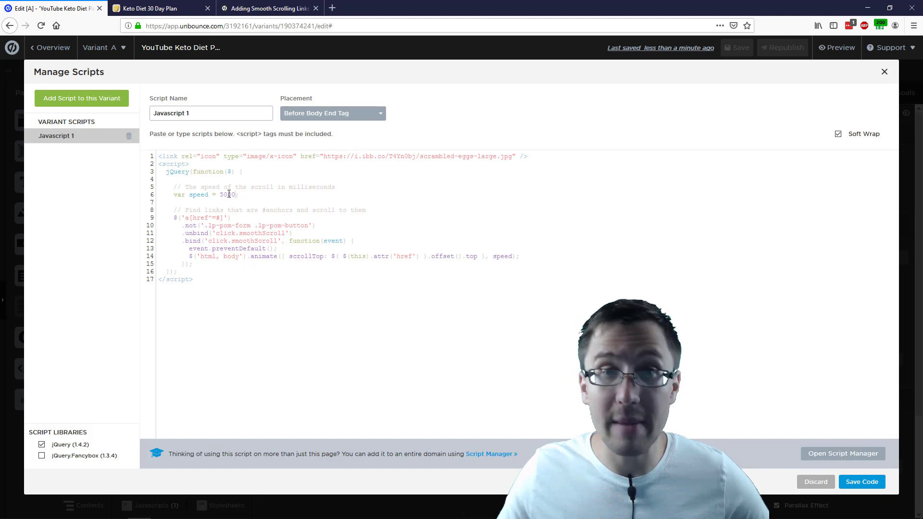
left_click(864, 482)
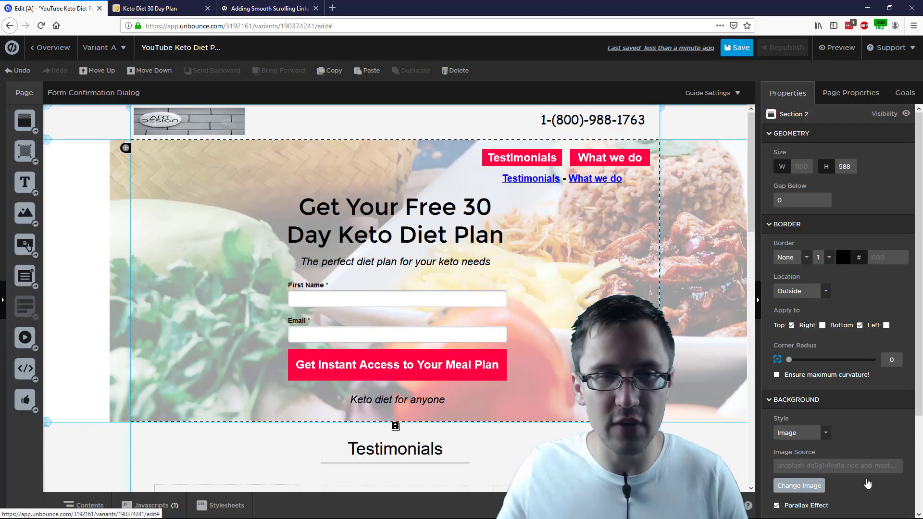
- Save and republish the keto page, then bring up the live page tab
left_click(738, 54)
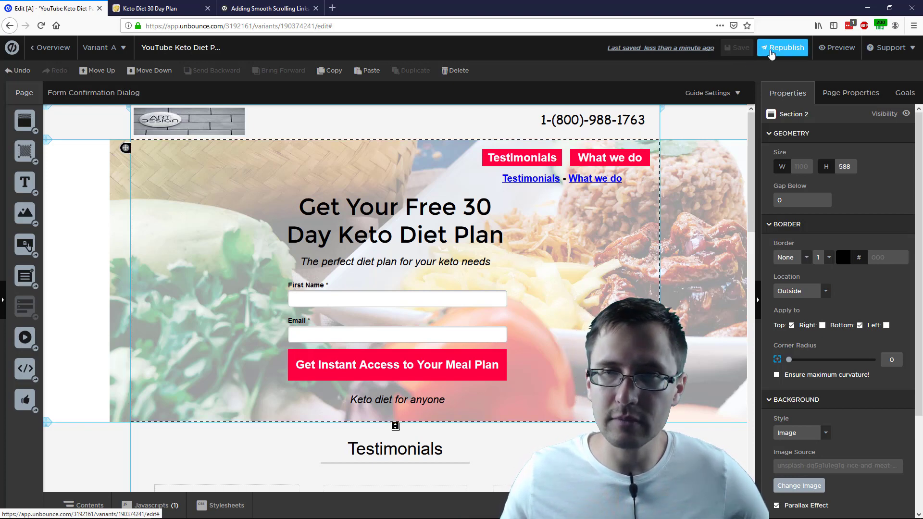
left_click(770, 50)
left_click(549, 385)
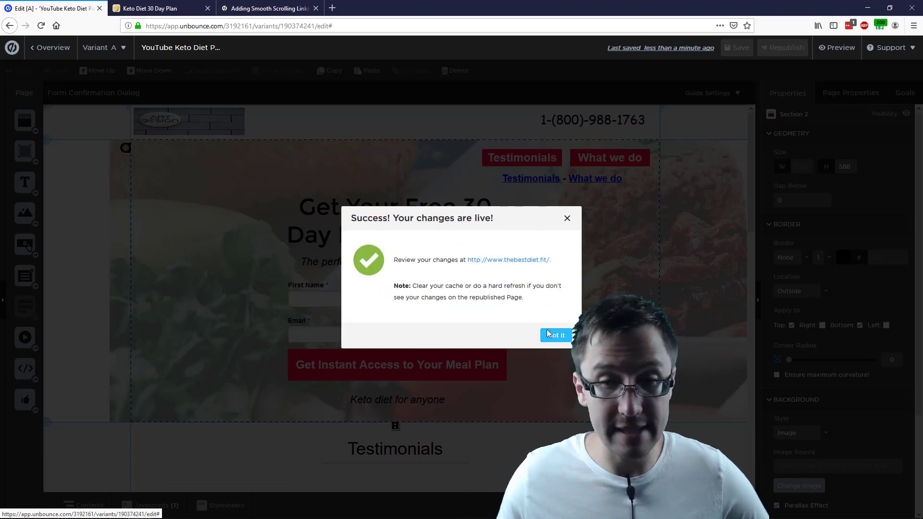
left_click(550, 334)
left_click(150, 8)
left_click(38, 28)
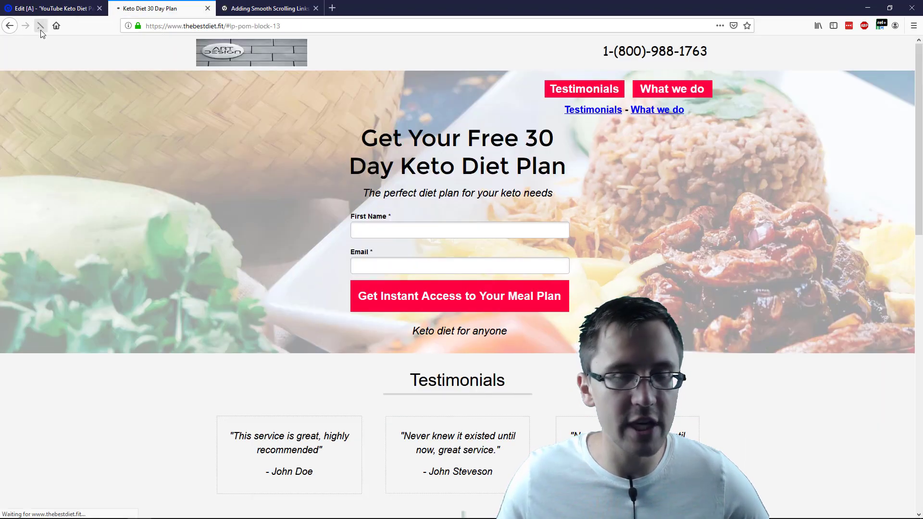
left_click(573, 85)
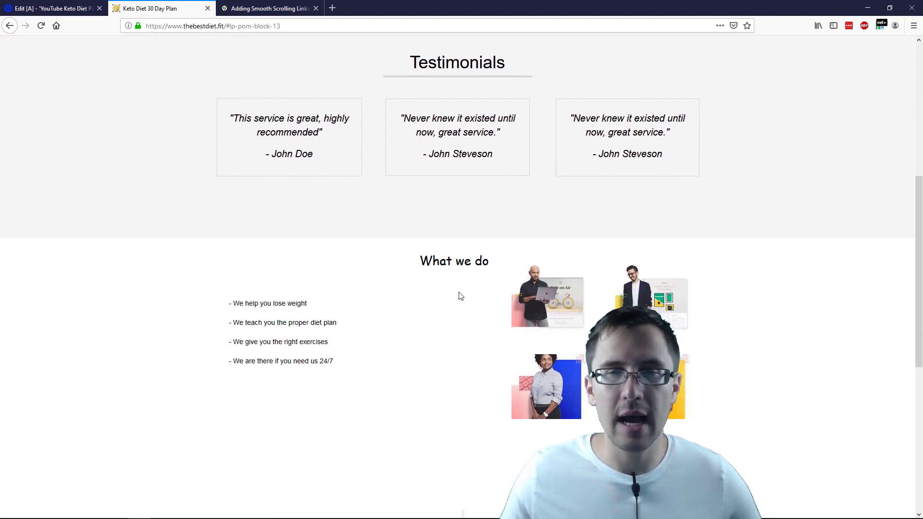
scroll(458, 295, "up", 7)
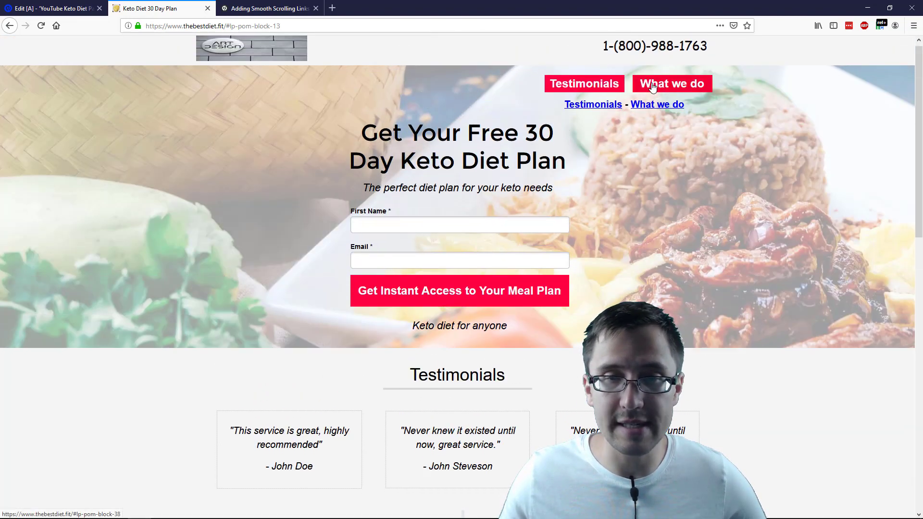
left_click(653, 86)
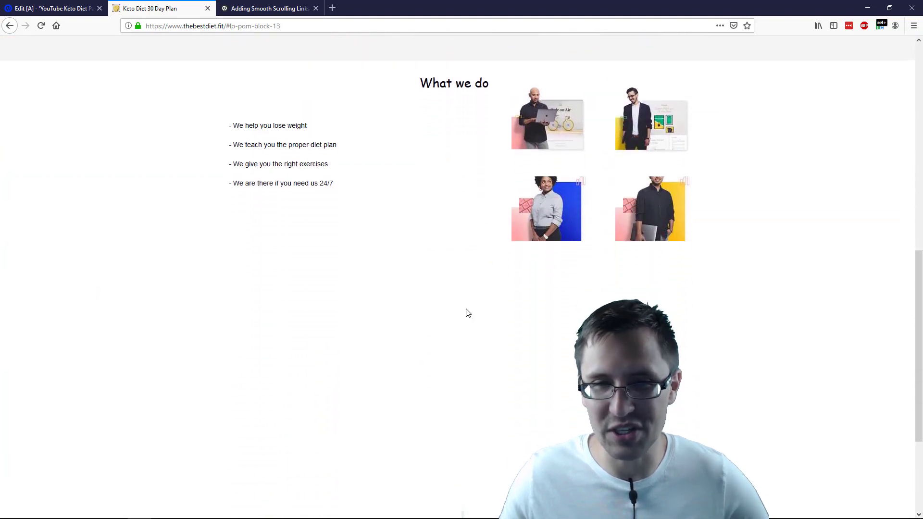
scroll(466, 308, "up", 10)
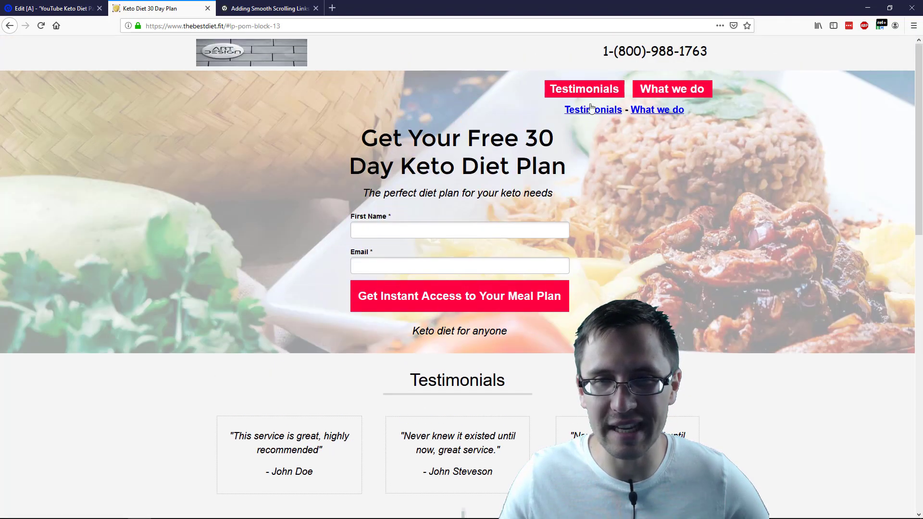
left_click(579, 110)
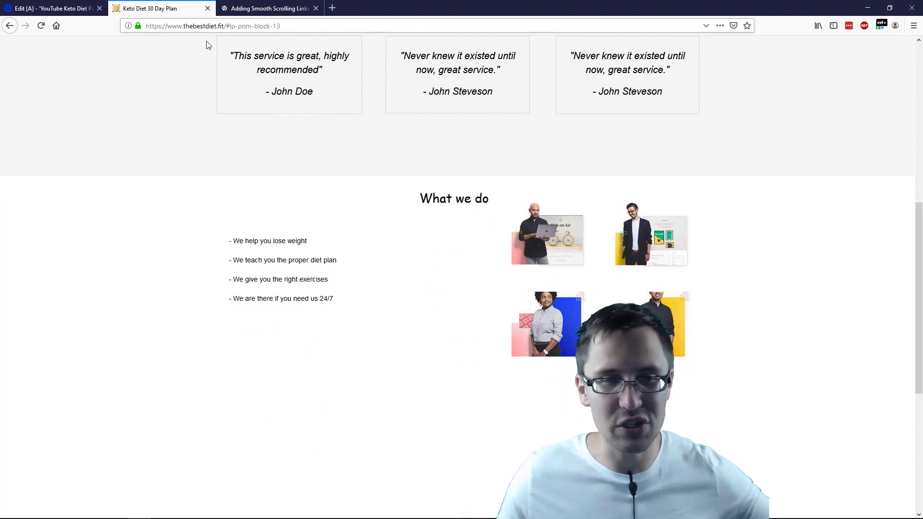
scroll(372, 172, "up", 3)
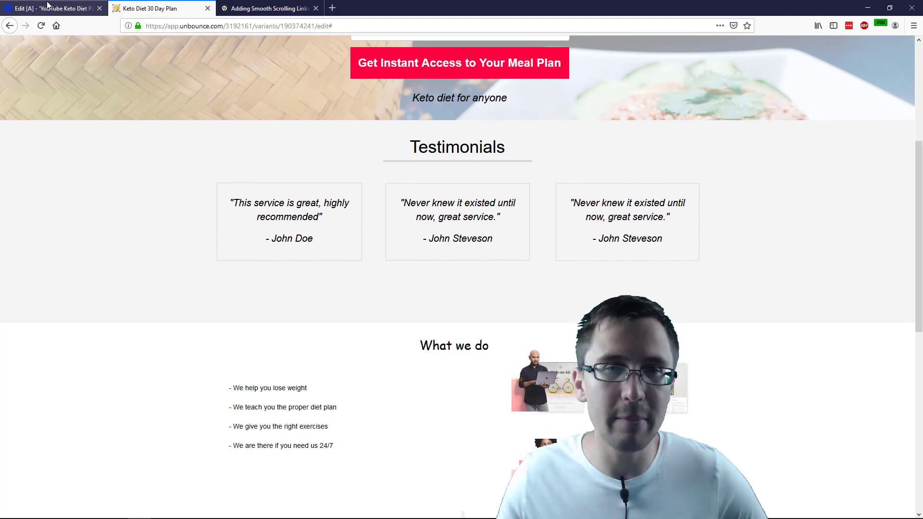
- Switch to the Edit [A] tab to show the keto page editor
left_click(48, 7)
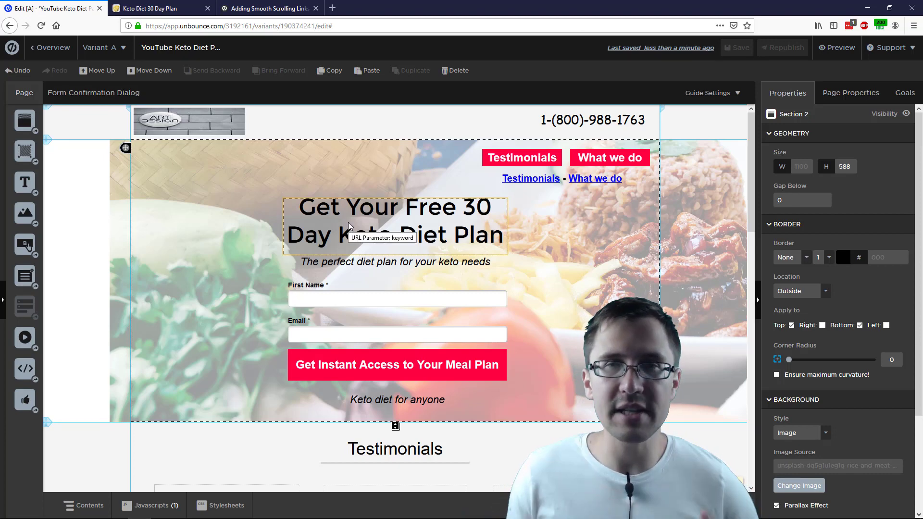